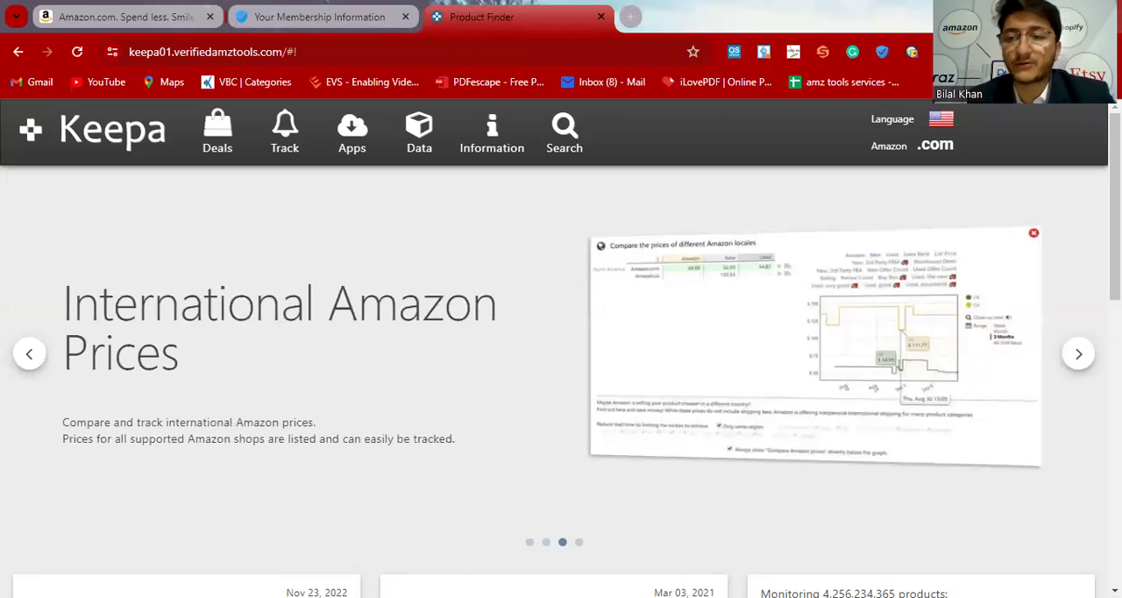
Step: Open Keepa's Product Finder from the data tools for the Amazon .com marketplace
{"action": "left_click", "coordinate": [949, 146]}
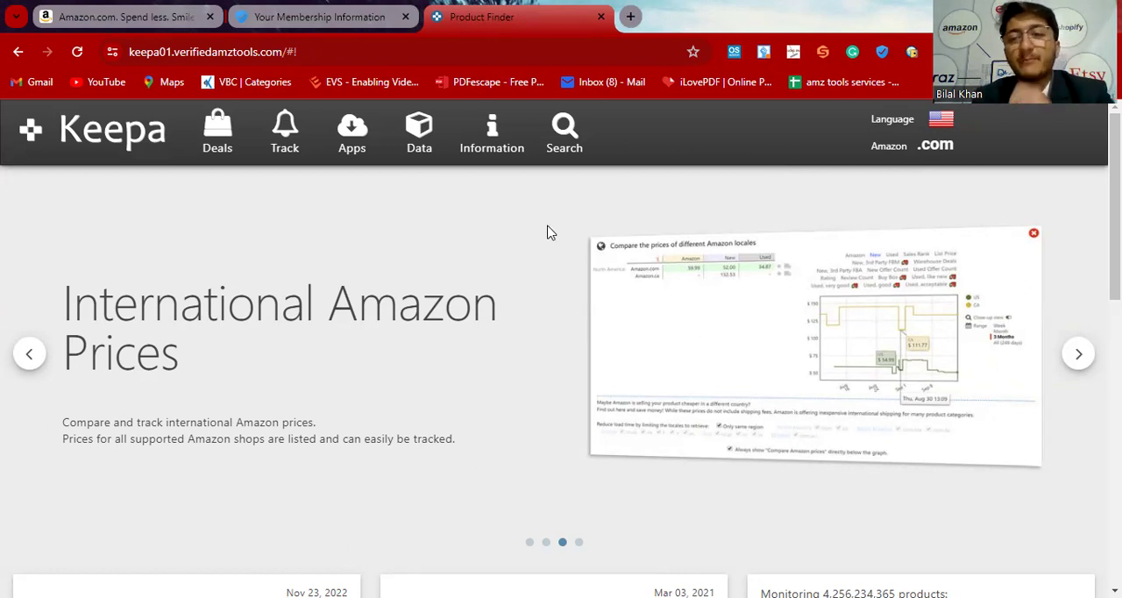
{"action": "left_click", "coordinate": [431, 141]}
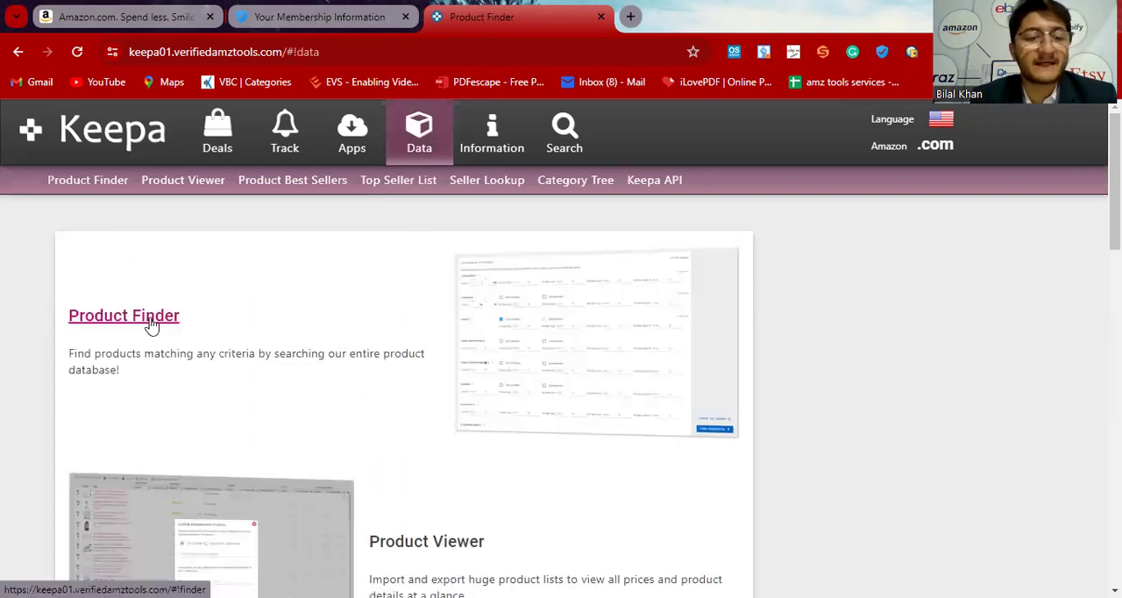
{"action": "left_click", "coordinate": [151, 323]}
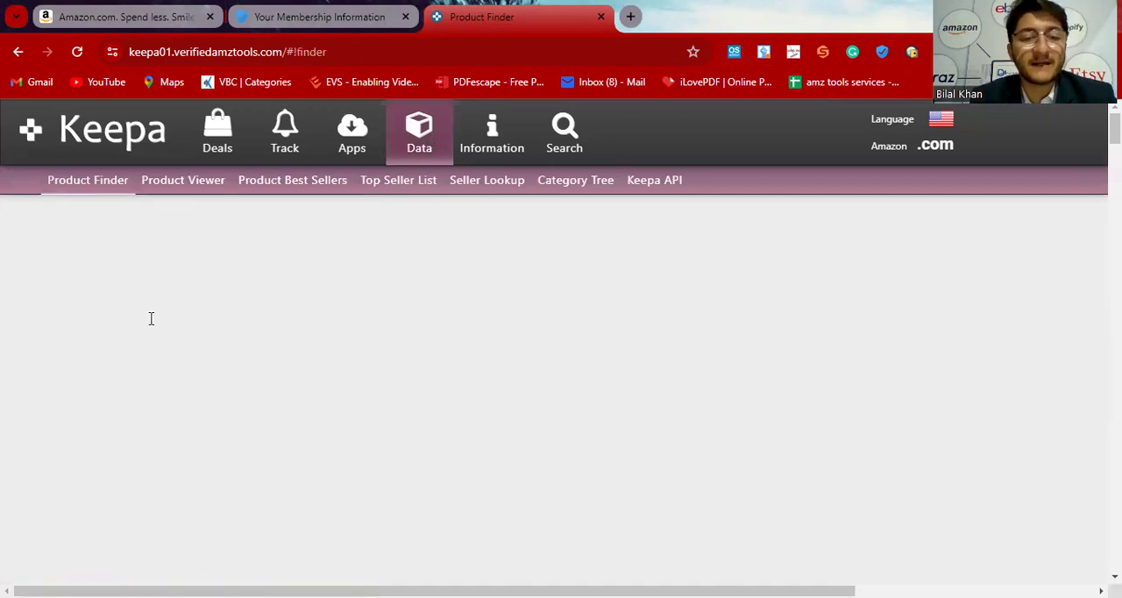
Step: Set the current Sales Rank filter to a range from 1 to 30000
{"action": "scroll", "coordinate": [279, 342], "scroll_direction": "down", "scroll_amount": 3}
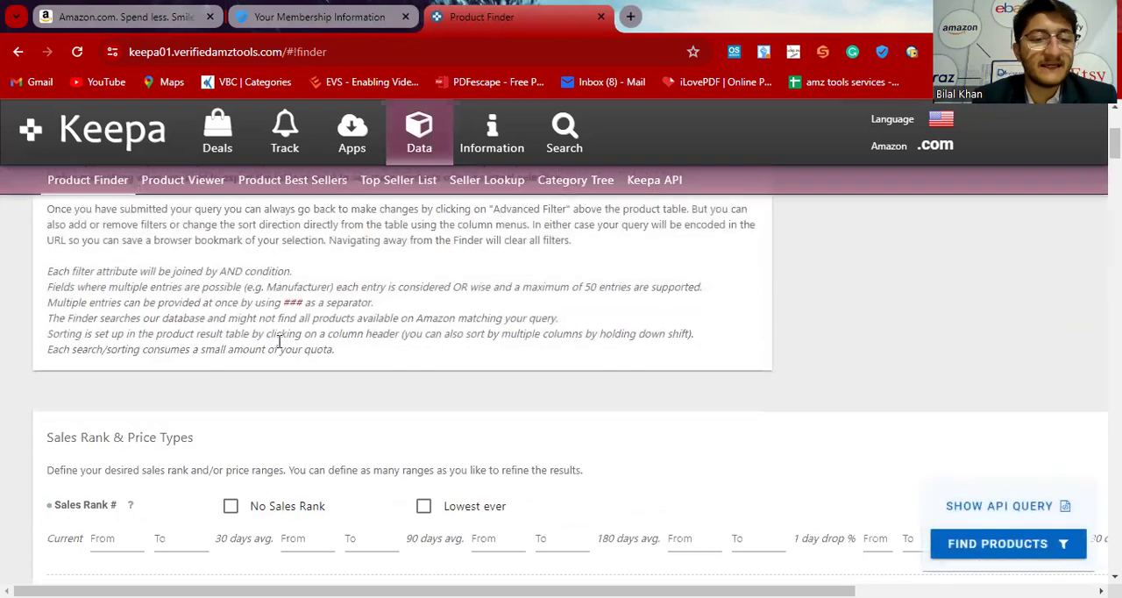
{"action": "scroll", "coordinate": [278, 342], "scroll_direction": "down", "scroll_amount": 1}
{"action": "scroll", "coordinate": [278, 348], "scroll_direction": "down", "scroll_amount": 1}
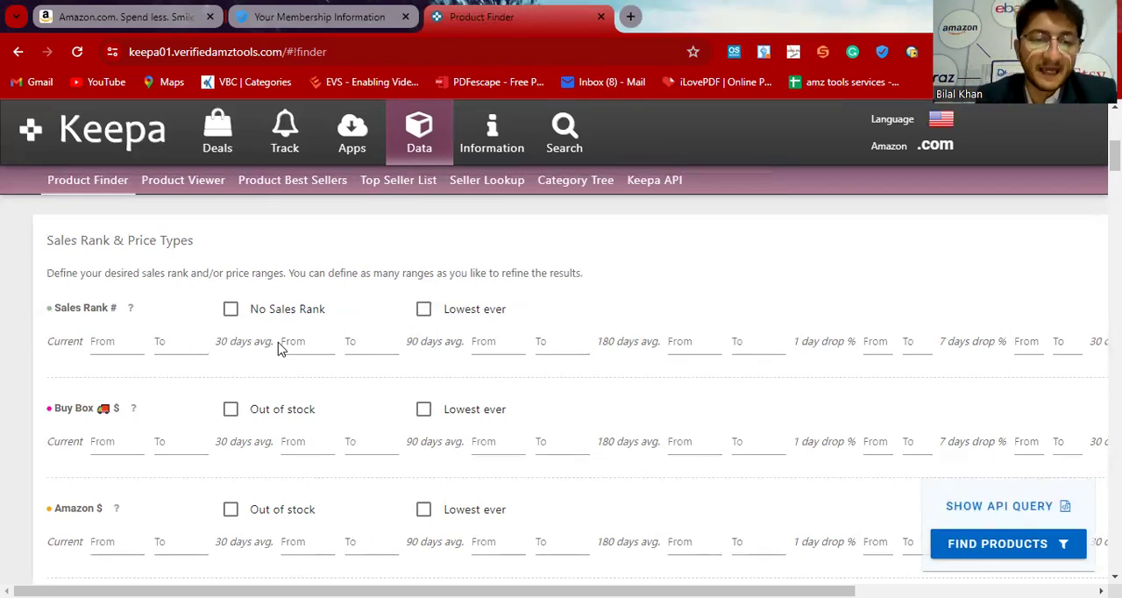
{"action": "left_click", "coordinate": [114, 347]}
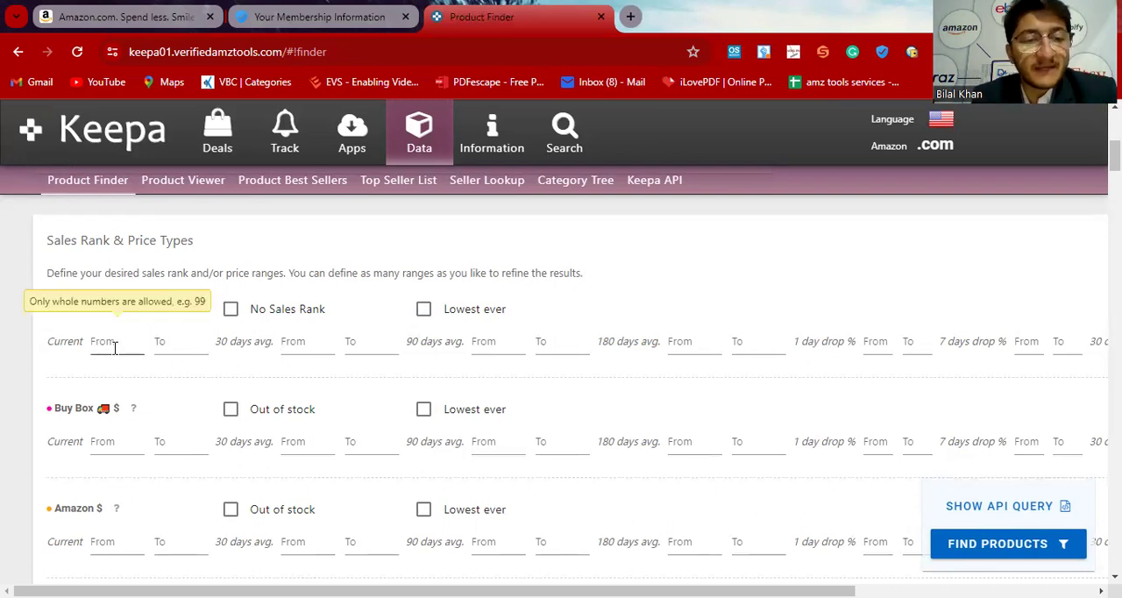
{"action": "left_click", "coordinate": [116, 352]}
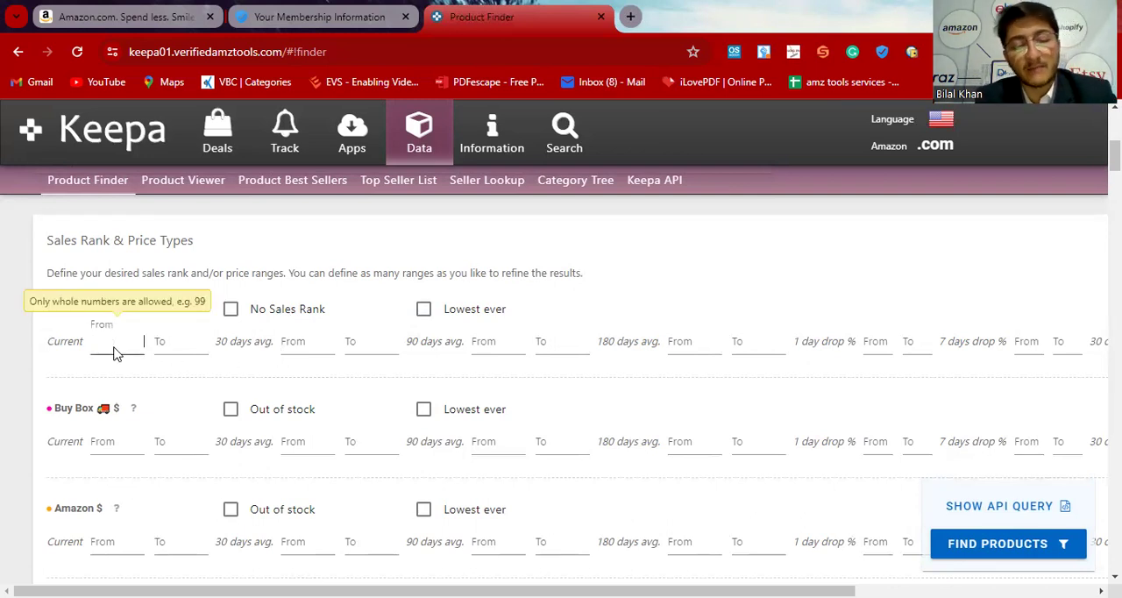
{"action": "type", "text": "1"}
{"action": "key", "text": "Tab"}
{"action": "type", "text": "30000"}
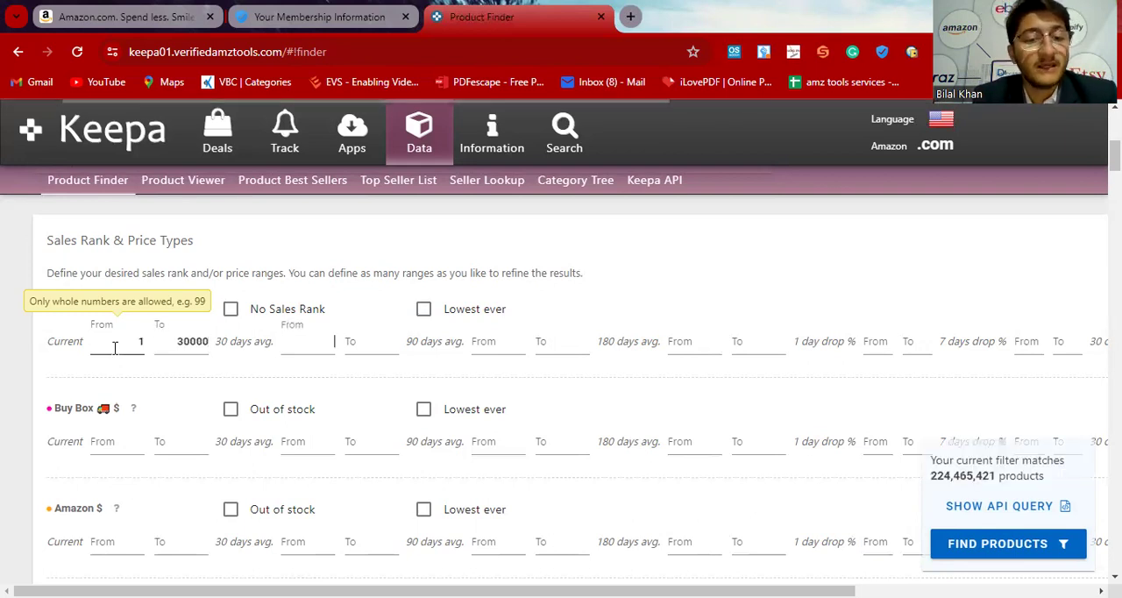
Step: Set the 90-day average Sales Rank range from 1 to 30000, leaving the 30-day average blank
{"action": "key", "text": "Tab"}
{"action": "key", "text": "Tab"}
{"action": "key", "text": "Tab"}
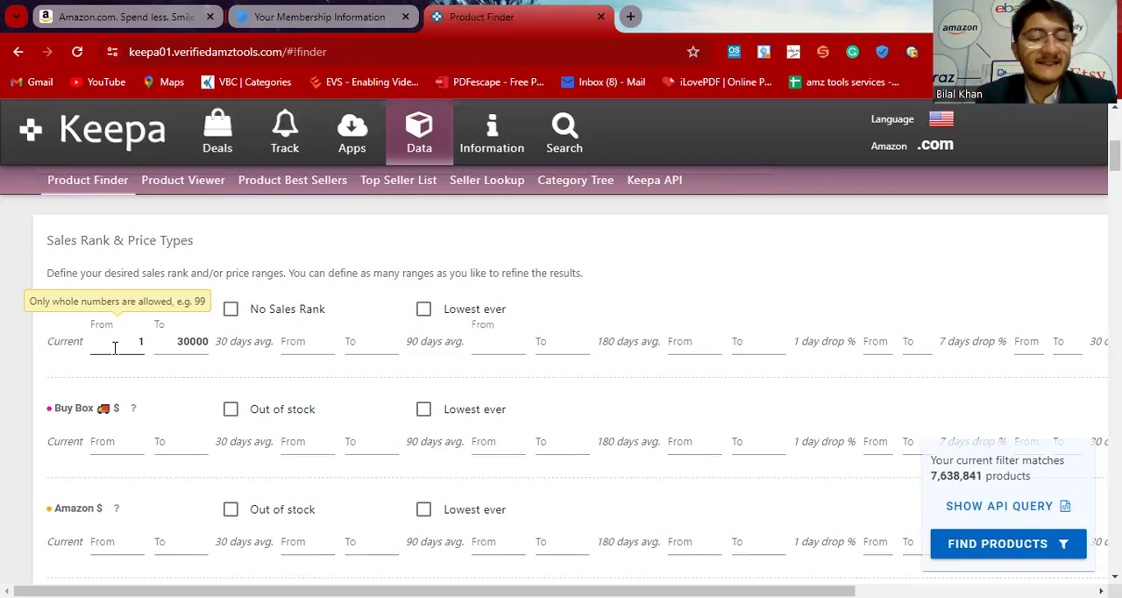
{"action": "key", "text": "Tab"}
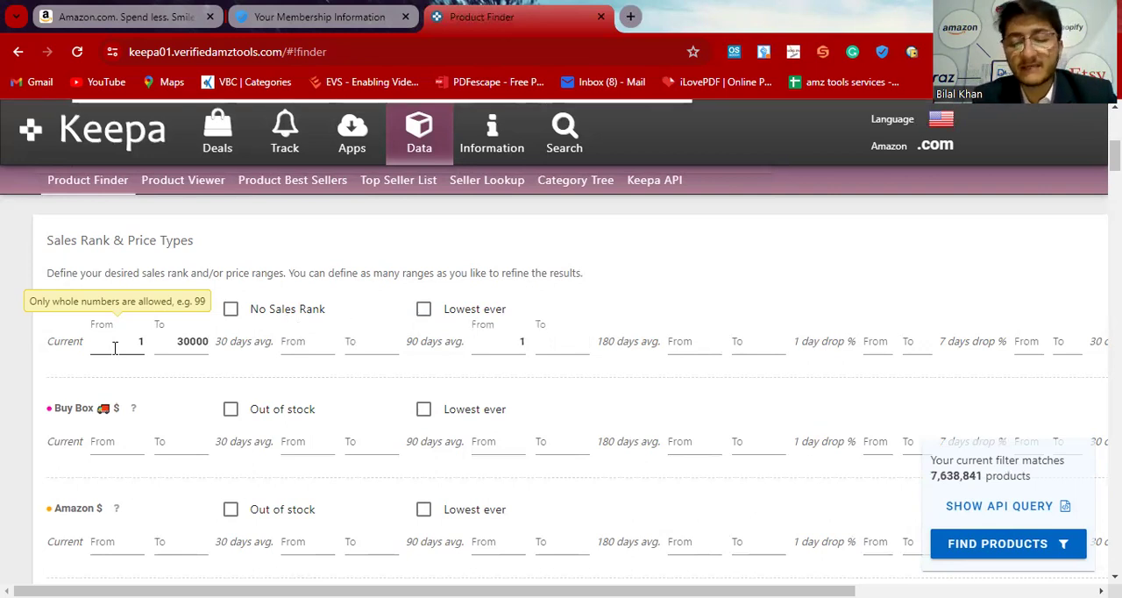
{"action": "type", "text": "3"}
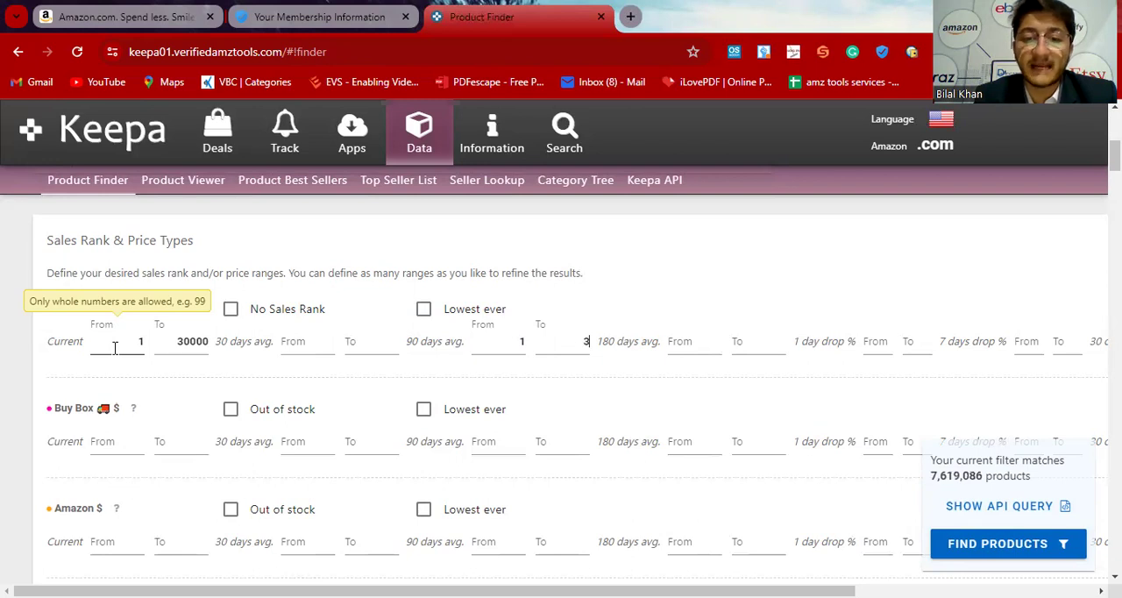
{"action": "type", "text": "0000"}
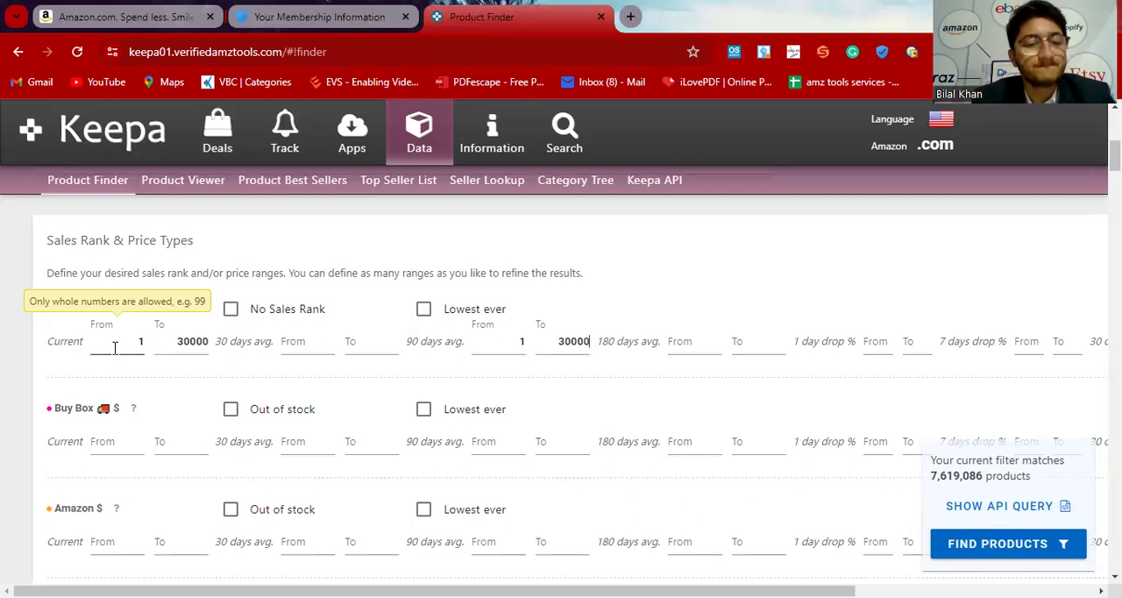
Step: Set the current Buy Box price filter to a range from 15 to 100 dollars
{"action": "scroll", "coordinate": [205, 395], "scroll_direction": "down", "scroll_amount": 1}
{"action": "scroll", "coordinate": [205, 395], "scroll_direction": "up", "scroll_amount": 1}
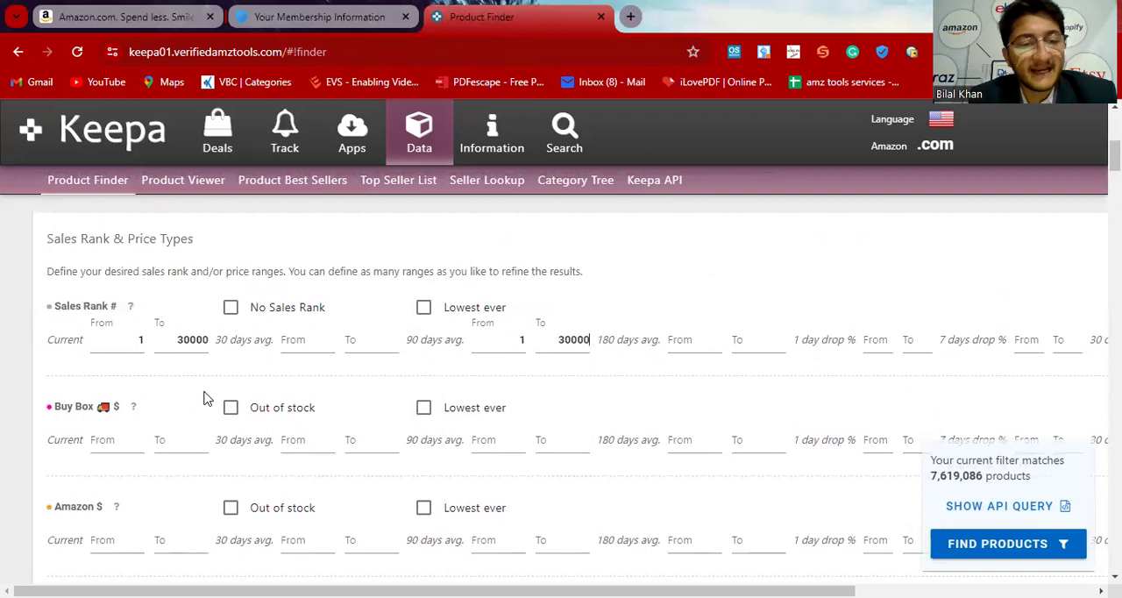
{"action": "left_click", "coordinate": [117, 443]}
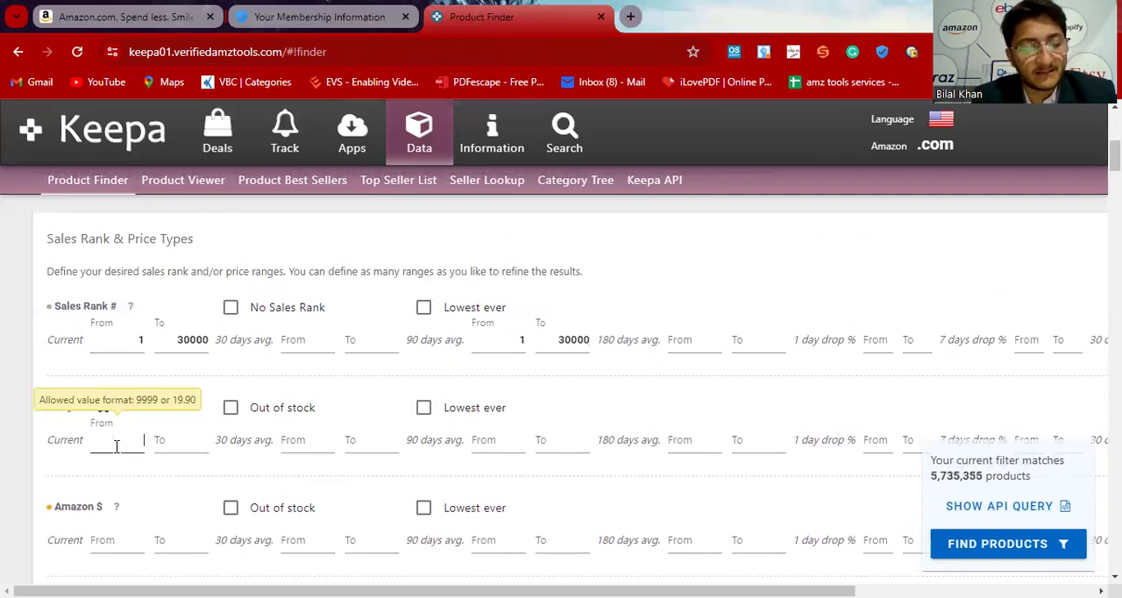
{"action": "type", "text": "15"}
{"action": "key", "text": "Tab"}
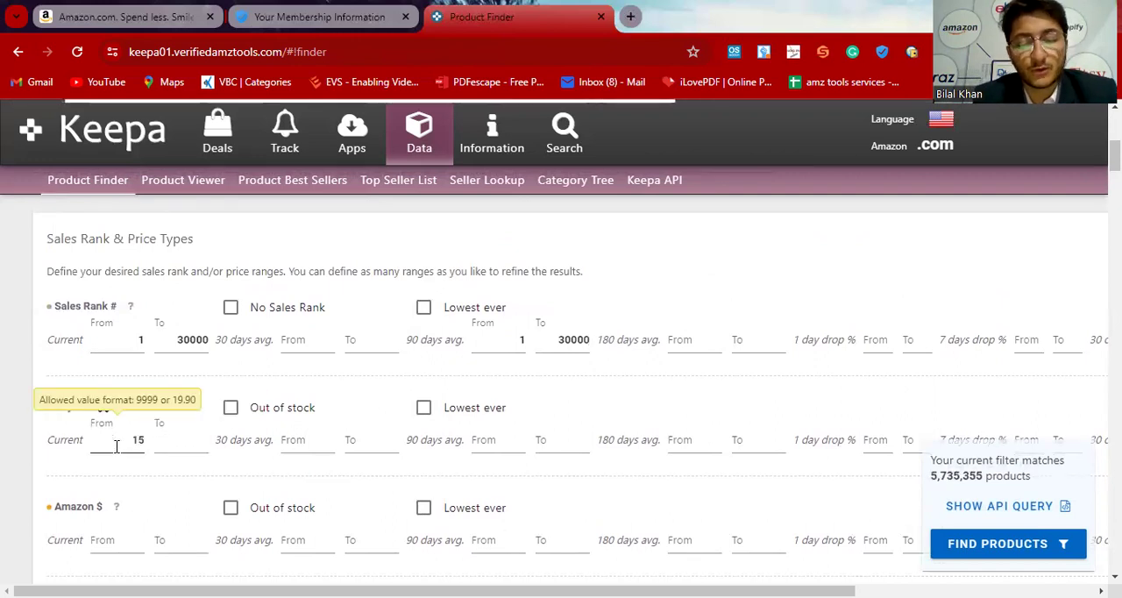
{"action": "type", "text": "100"}
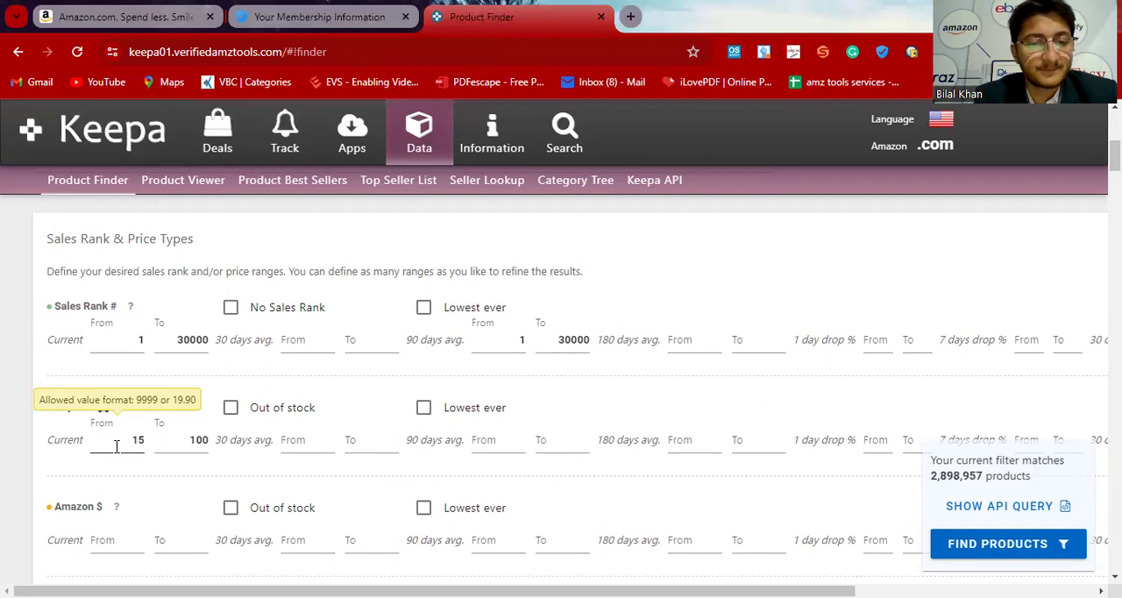
Step: Set the 90-day average Buy Box price from 15 to 100 dollars and require the Amazon offer to be out of stock
{"action": "left_click", "coordinate": [489, 441]}
{"action": "type", "text": "15"}
{"action": "key", "text": "Tab"}
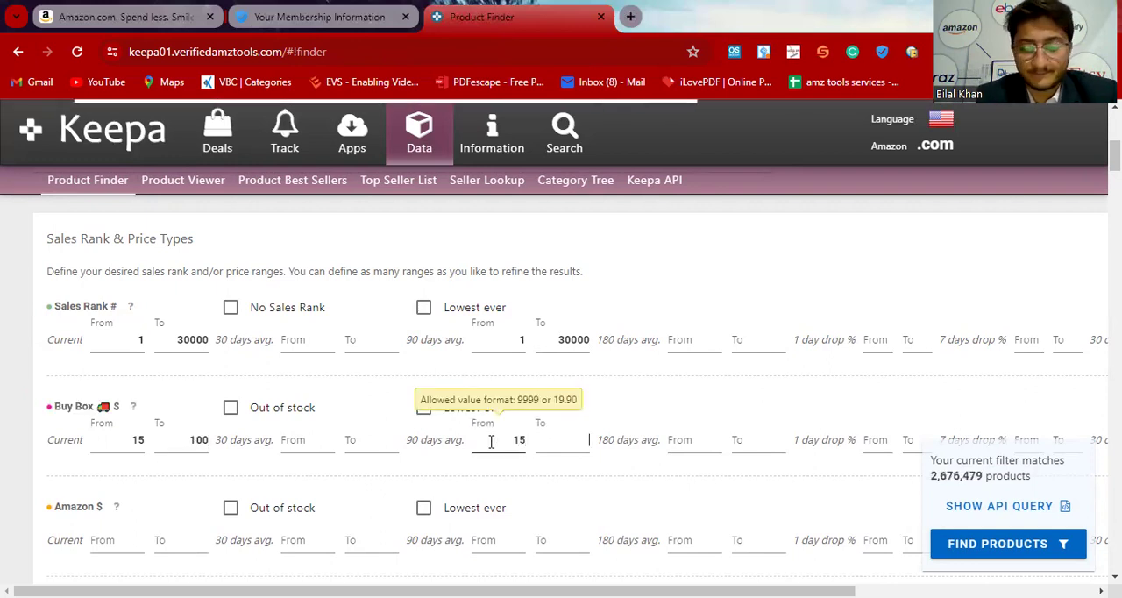
{"action": "type", "text": "100"}
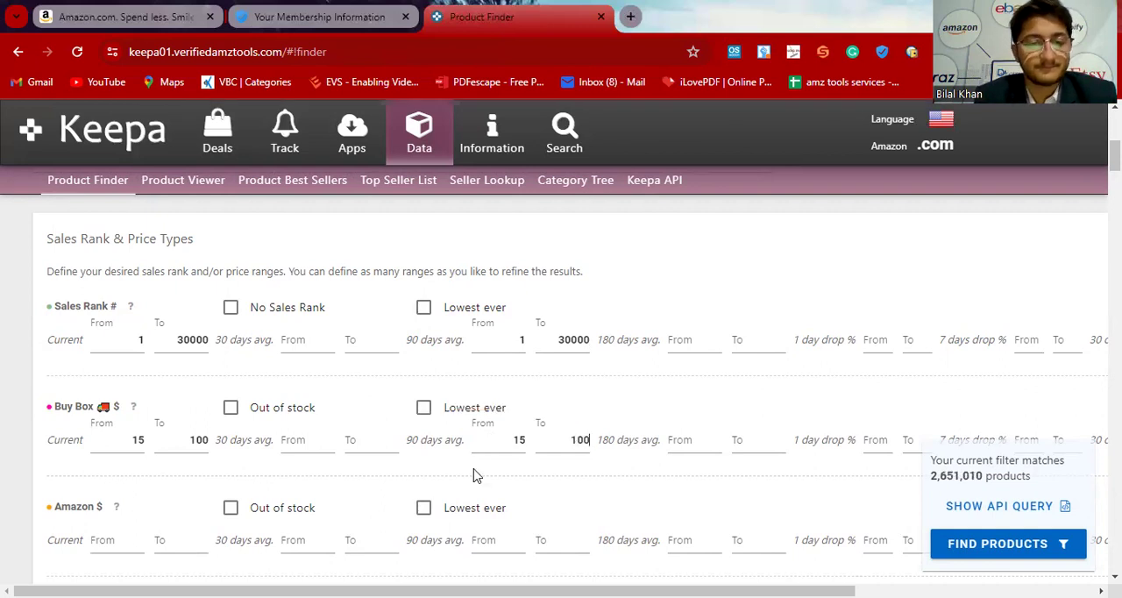
{"action": "scroll", "coordinate": [476, 469], "scroll_direction": "down", "scroll_amount": 3}
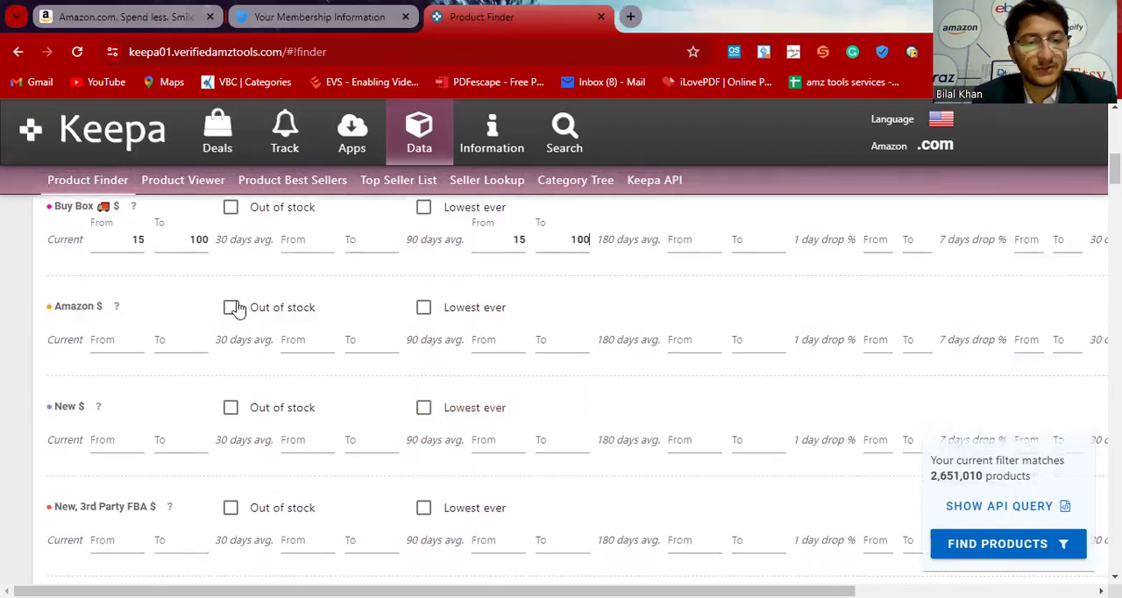
{"action": "left_click", "coordinate": [230, 308]}
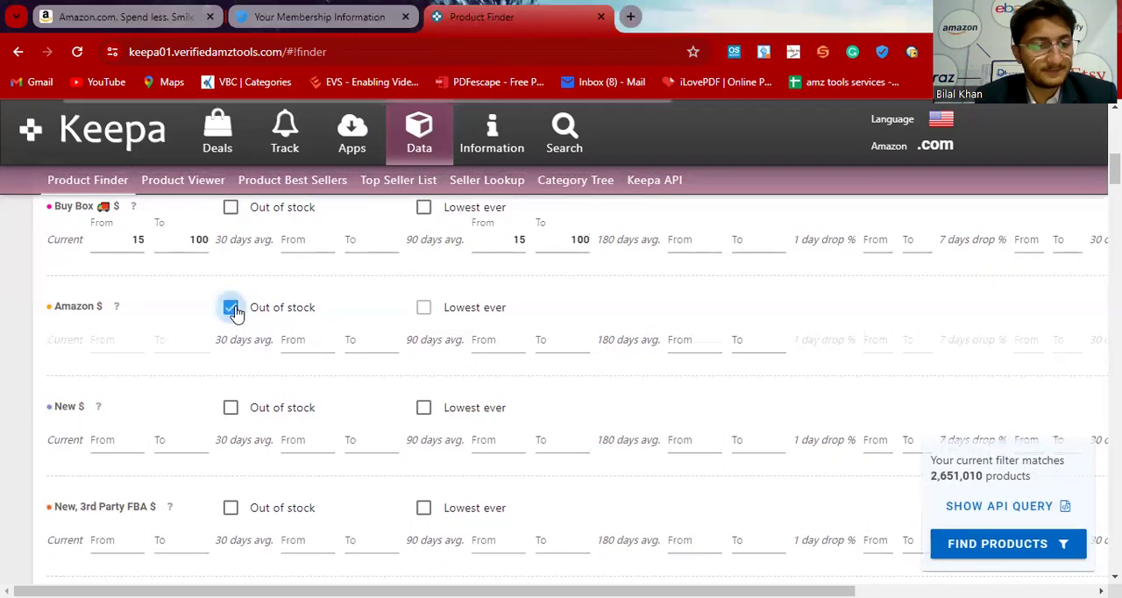
Step: Set the current New, 3rd Party FBA price filter to a range from 15 to 100 dollars
{"action": "scroll", "coordinate": [298, 368], "scroll_direction": "down", "scroll_amount": 2}
{"action": "left_click", "coordinate": [118, 372]}
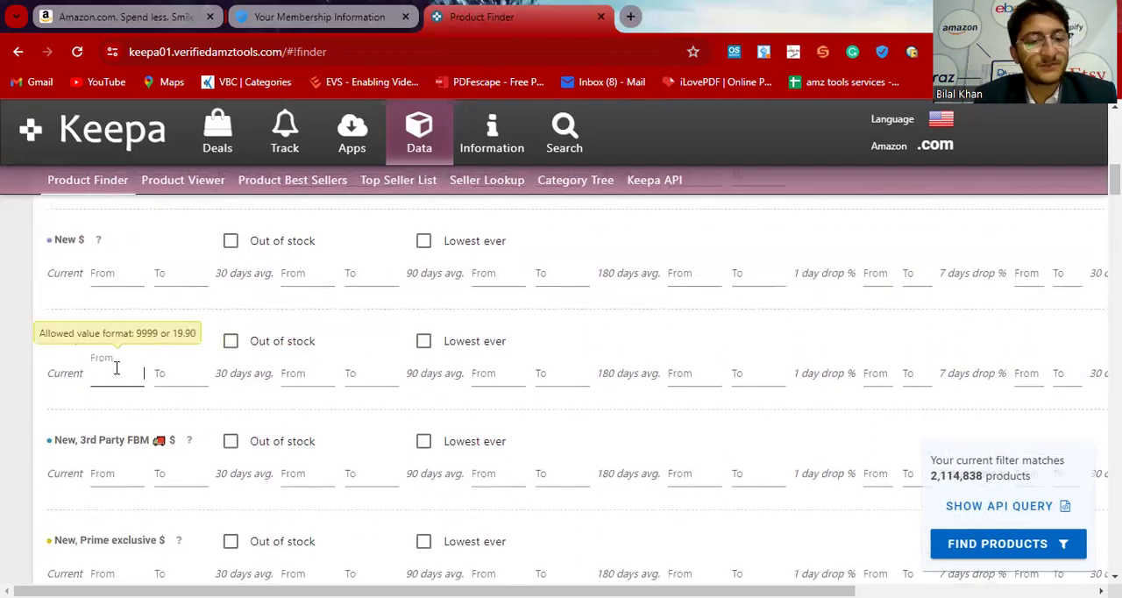
{"action": "type", "text": "15"}
{"action": "key", "text": "Tab"}
{"action": "type", "text": "100"}
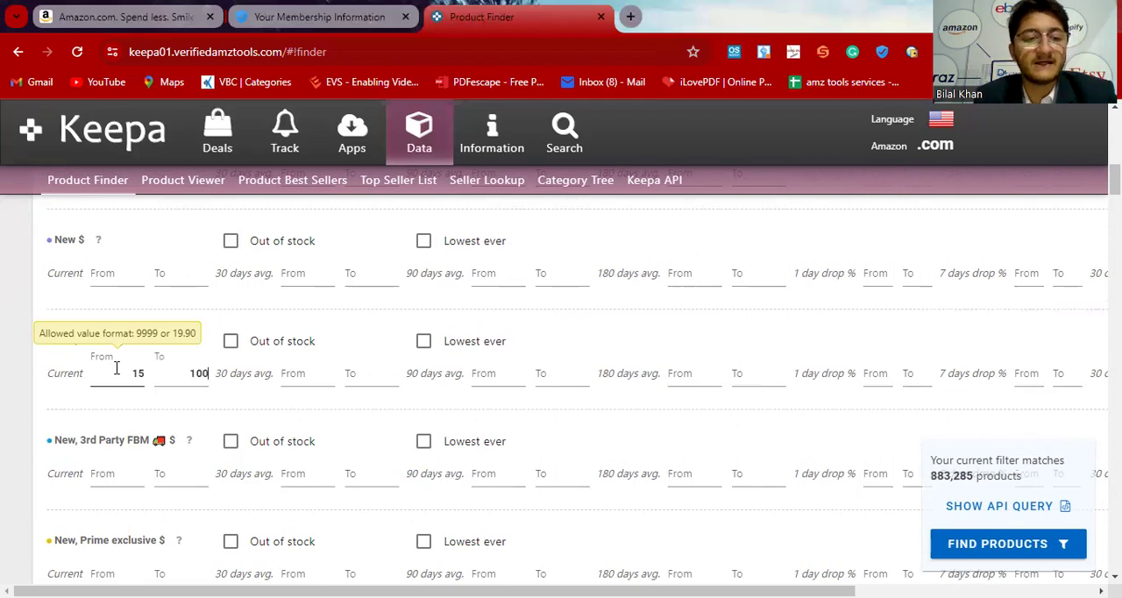
Step: Set the 90-day average New, 3rd Party FBA price range from 15 to 100 dollars
{"action": "scroll", "coordinate": [116, 368], "scroll_direction": "up", "scroll_amount": 3}
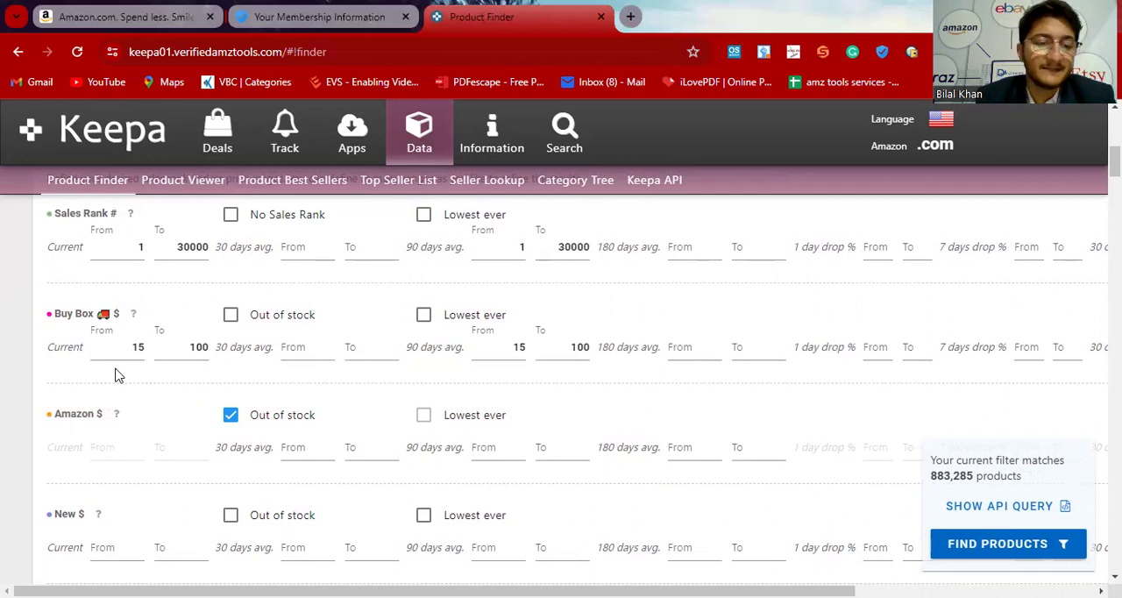
{"action": "scroll", "coordinate": [117, 376], "scroll_direction": "down", "scroll_amount": 2}
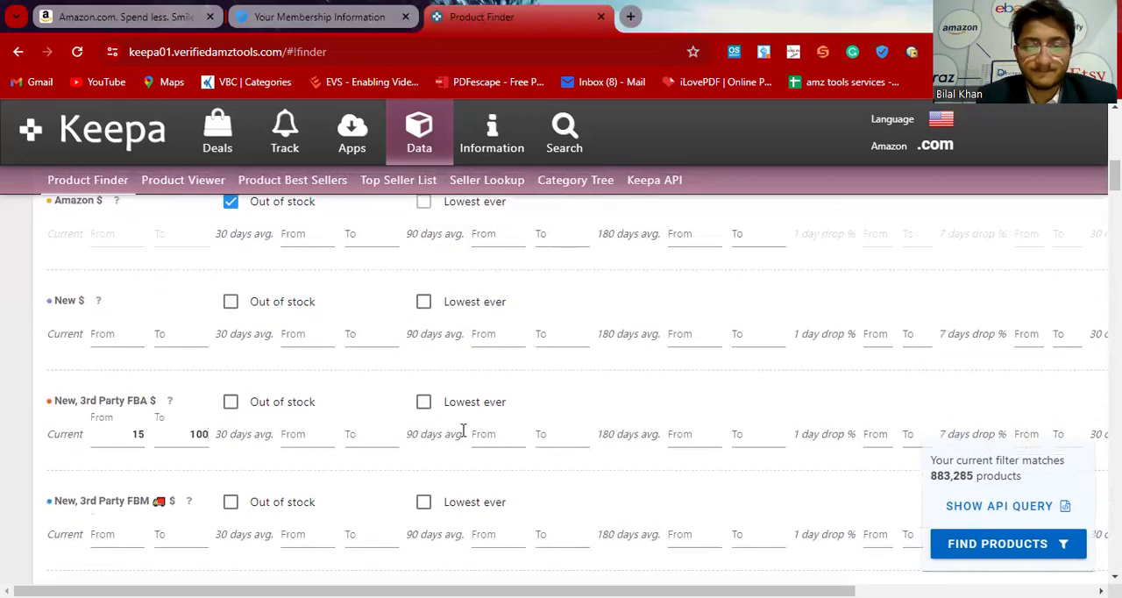
{"action": "left_click", "coordinate": [494, 435]}
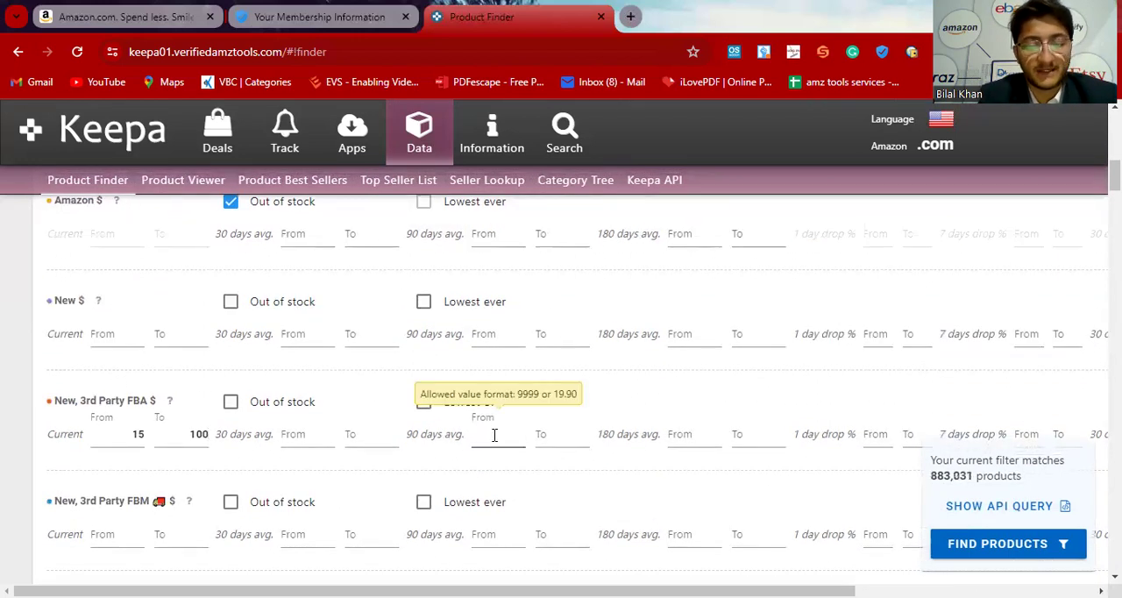
{"action": "type", "text": "15"}
{"action": "key", "text": "Tab"}
{"action": "type", "text": "1"}
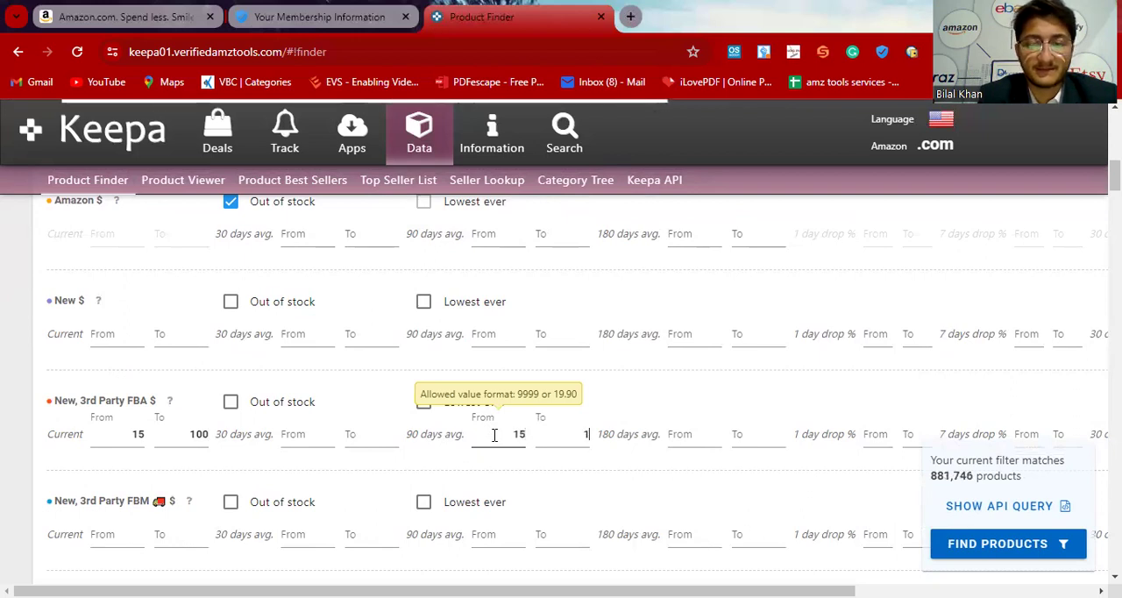
{"action": "type", "text": "000"}
{"action": "key", "text": "BackSpace"}
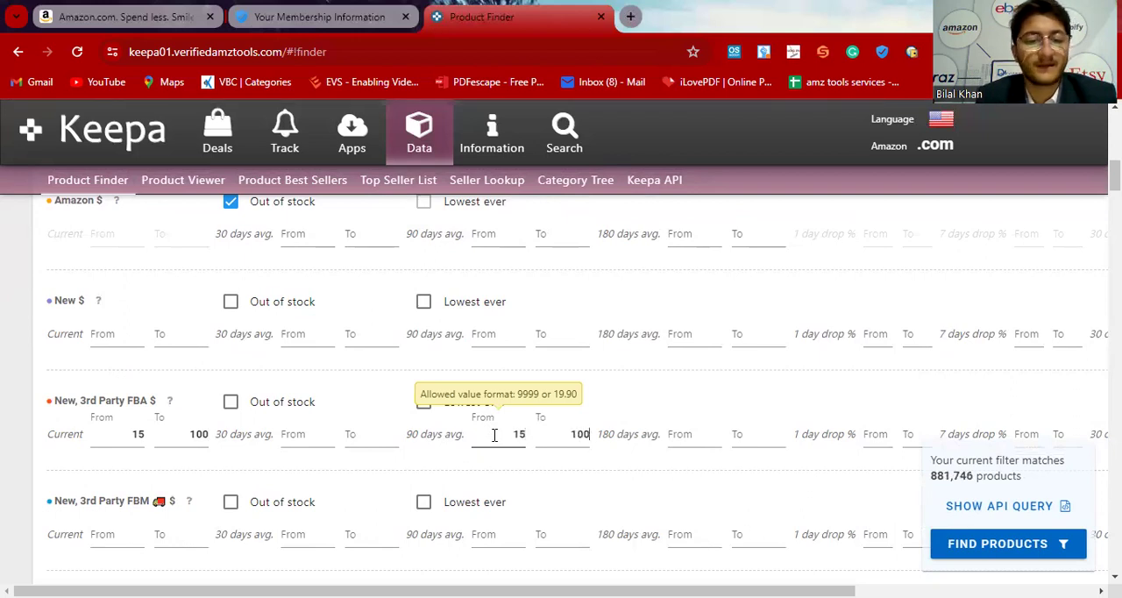
Step: Enable the Out of stock filter for both the Buy Box Used and Used price types
{"action": "scroll", "coordinate": [439, 475], "scroll_direction": "down", "scroll_amount": 6}
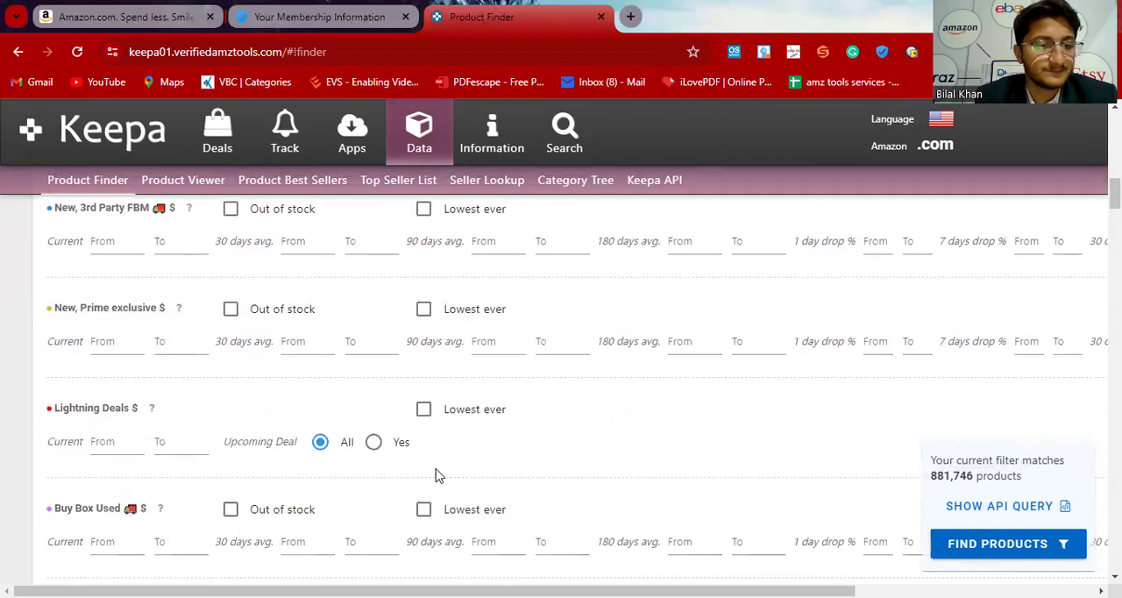
{"action": "scroll", "coordinate": [438, 475], "scroll_direction": "down", "scroll_amount": 1}
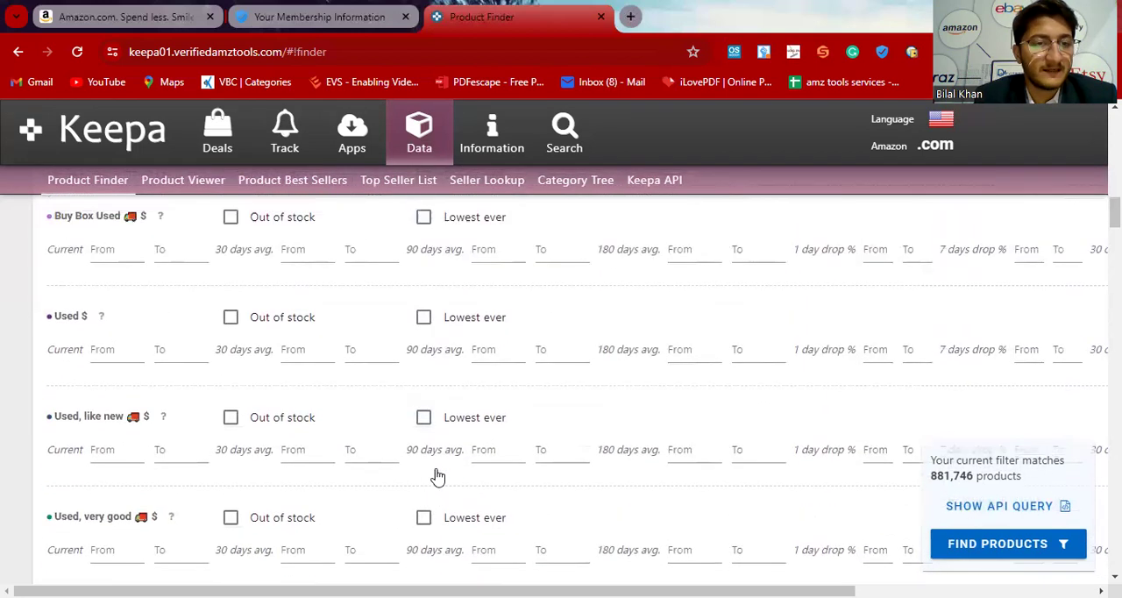
{"action": "scroll", "coordinate": [436, 475], "scroll_direction": "up", "scroll_amount": 3}
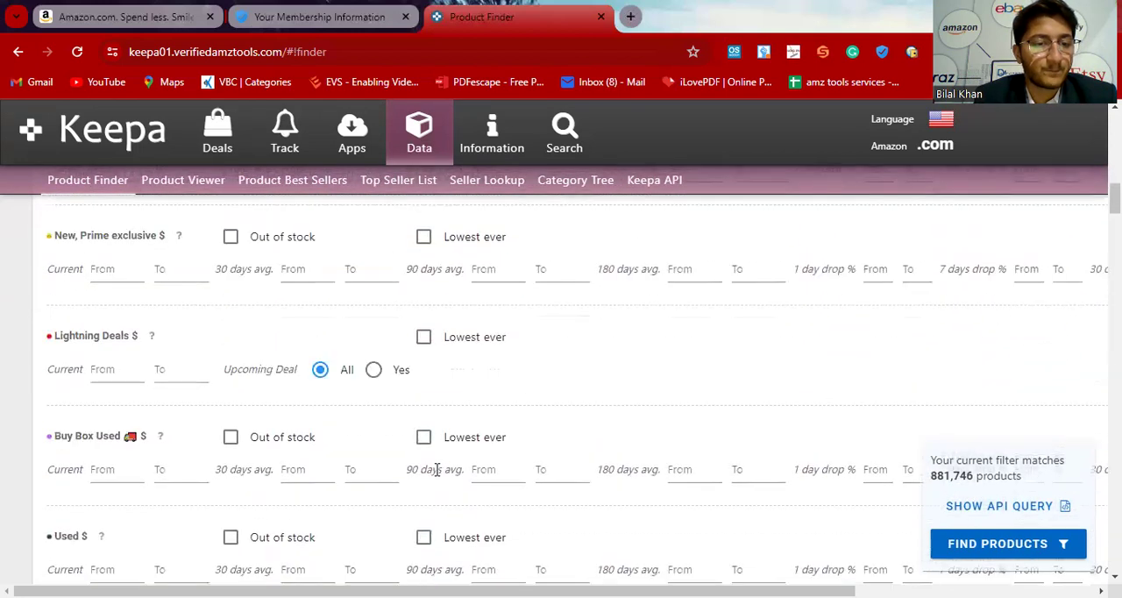
{"action": "left_click", "coordinate": [231, 438]}
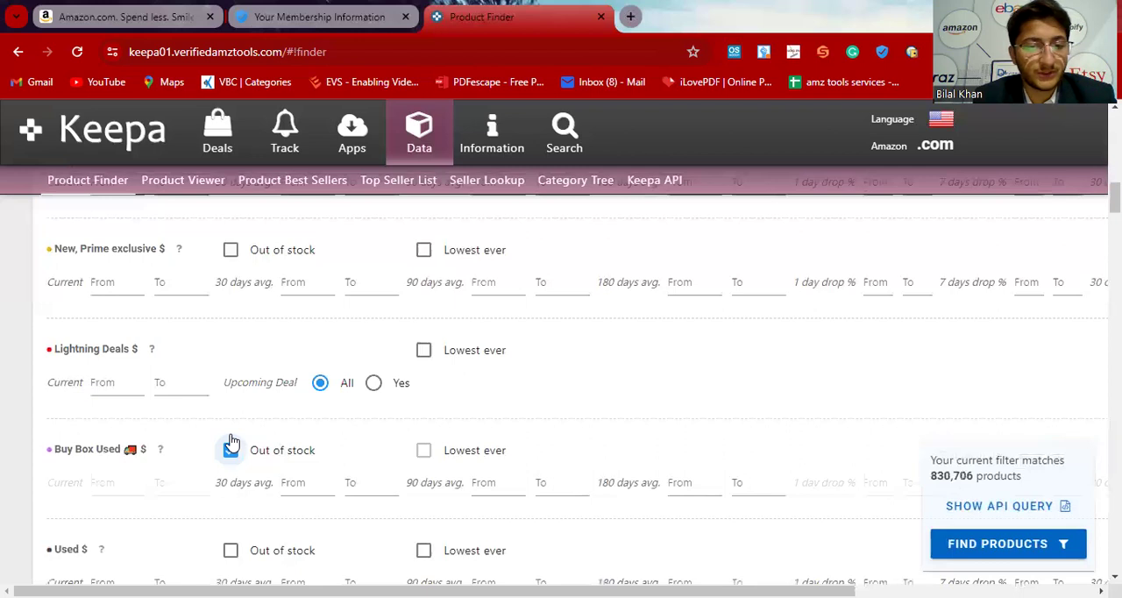
{"action": "scroll", "coordinate": [230, 440], "scroll_direction": "down", "scroll_amount": 5}
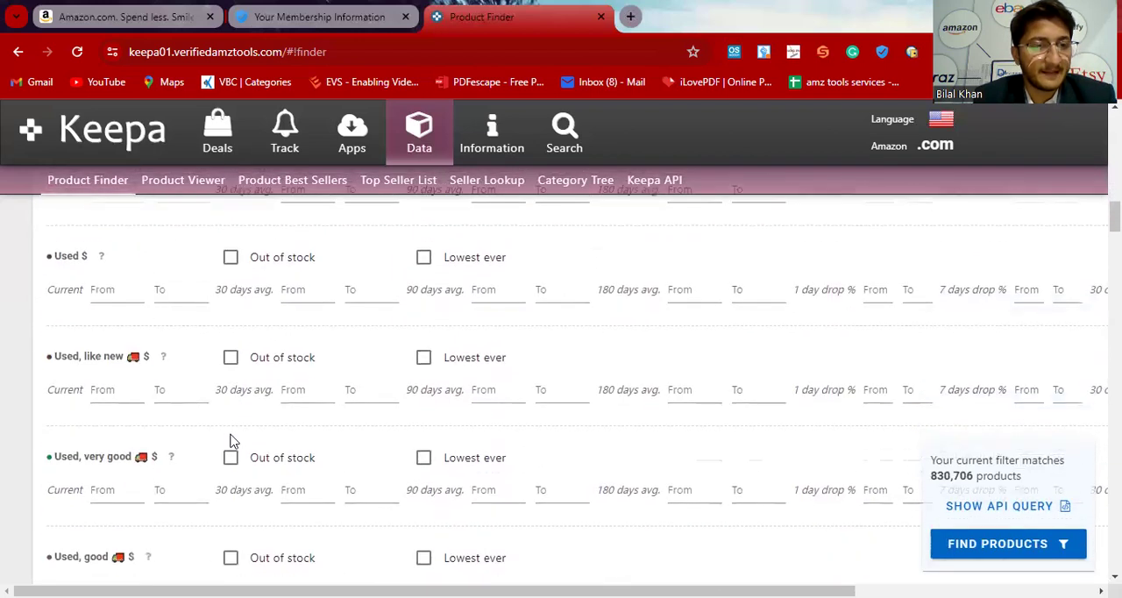
{"action": "left_click", "coordinate": [230, 258]}
Step: Enable the Out of stock filter for the Trade-In price type
{"action": "scroll", "coordinate": [288, 375], "scroll_direction": "down", "scroll_amount": 5}
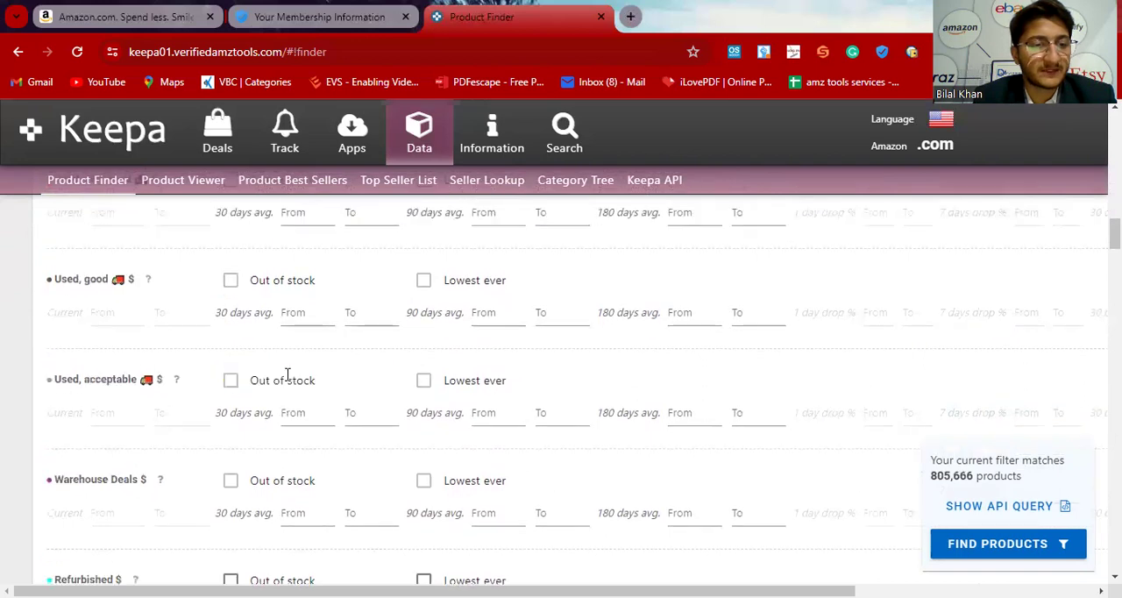
{"action": "scroll", "coordinate": [287, 374], "scroll_direction": "down", "scroll_amount": 3}
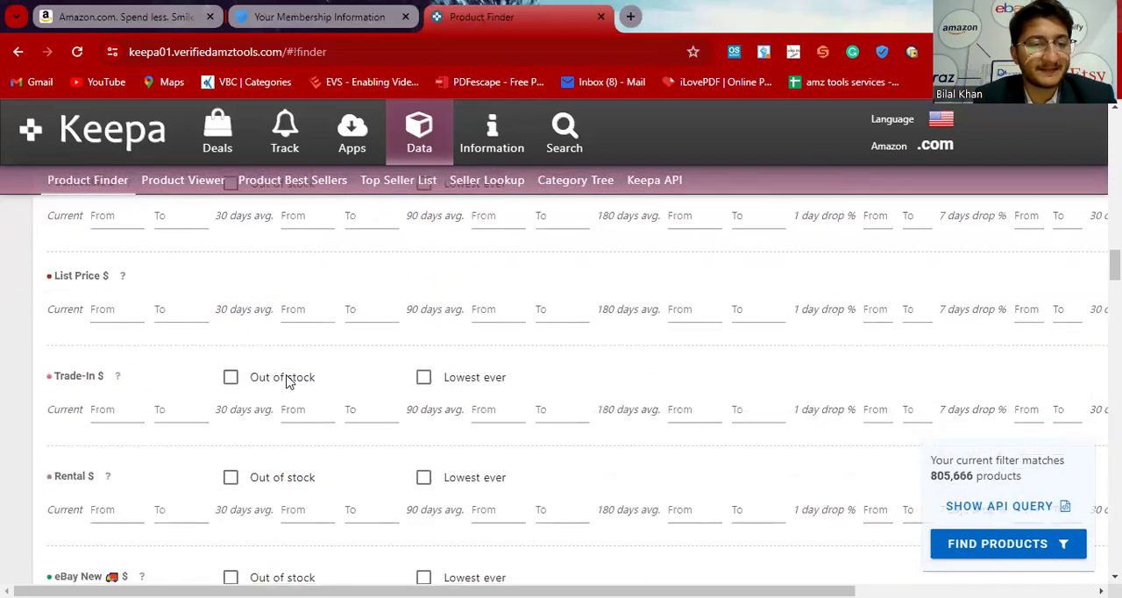
{"action": "scroll", "coordinate": [289, 380], "scroll_direction": "down", "scroll_amount": 1}
{"action": "left_click", "coordinate": [230, 344]}
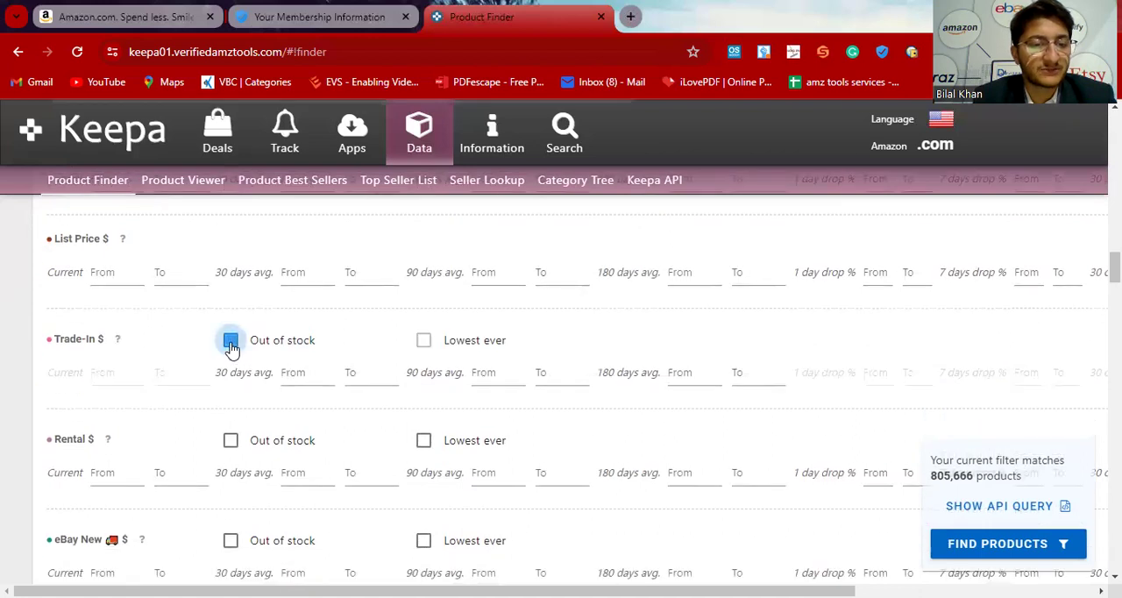
Step: Enable the Out of stock filter for the Rental price type
{"action": "scroll", "coordinate": [231, 344], "scroll_direction": "down", "scroll_amount": 2}
{"action": "left_click", "coordinate": [231, 317]}
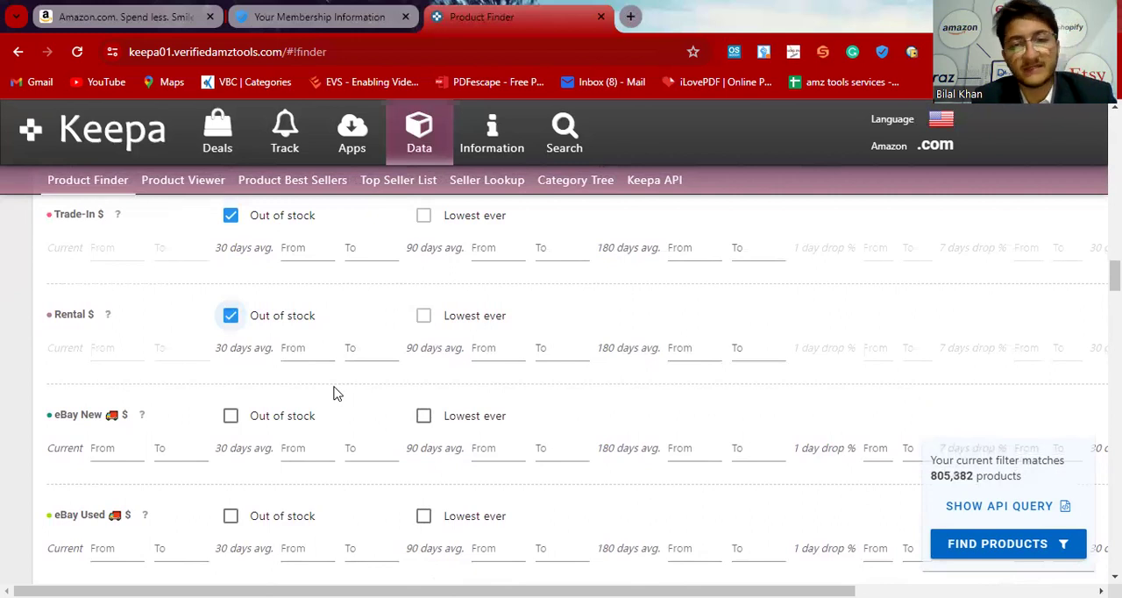
{"action": "scroll", "coordinate": [333, 393], "scroll_direction": "up", "scroll_amount": 1}
Step: Restrict the product search to the Beauty & Personal Care root category
{"action": "scroll", "coordinate": [333, 393], "scroll_direction": "down", "scroll_amount": 5}
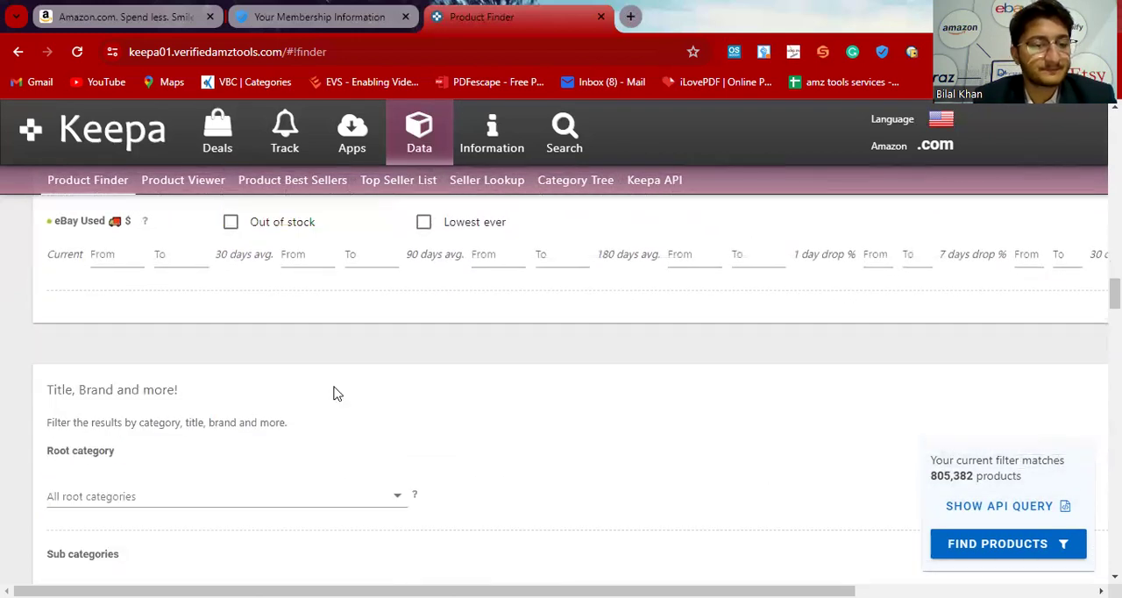
{"action": "scroll", "coordinate": [333, 393], "scroll_direction": "down", "scroll_amount": 3}
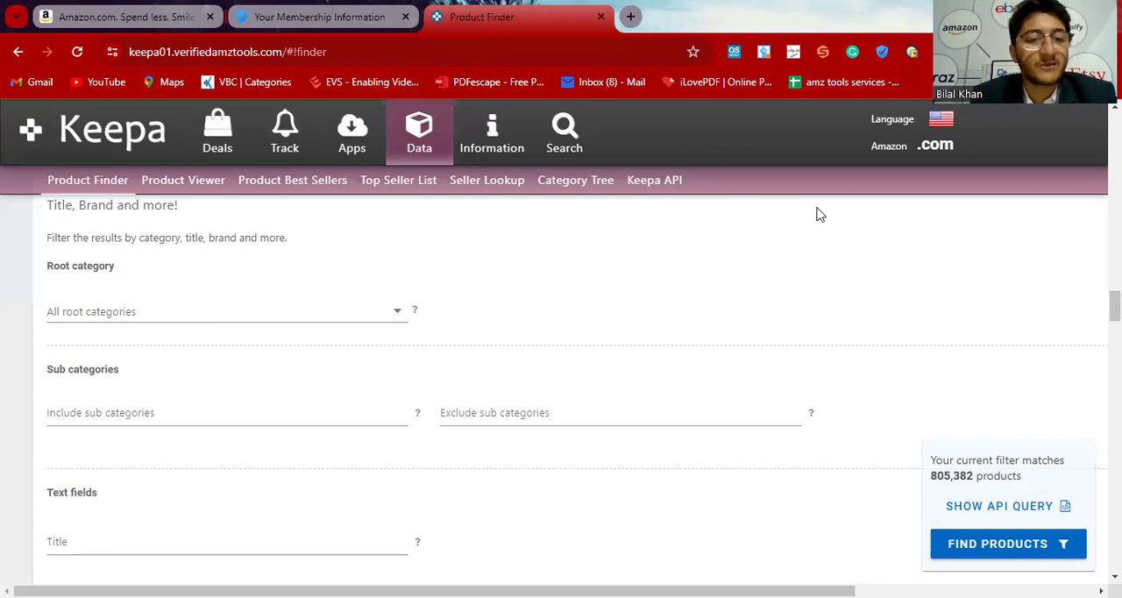
{"action": "left_click", "coordinate": [244, 311]}
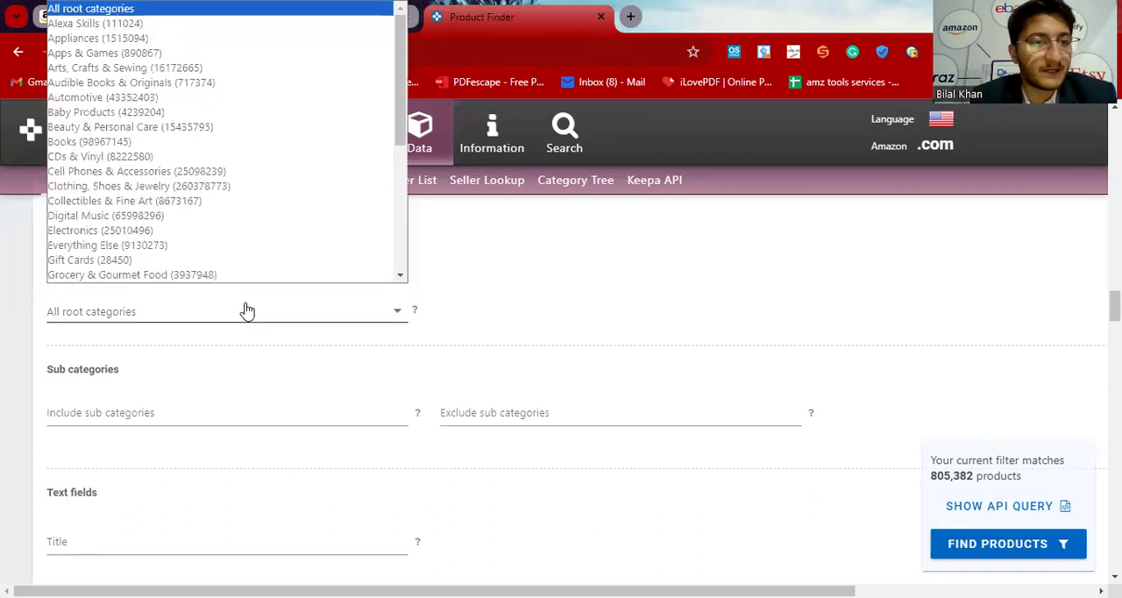
{"action": "left_click", "coordinate": [156, 128]}
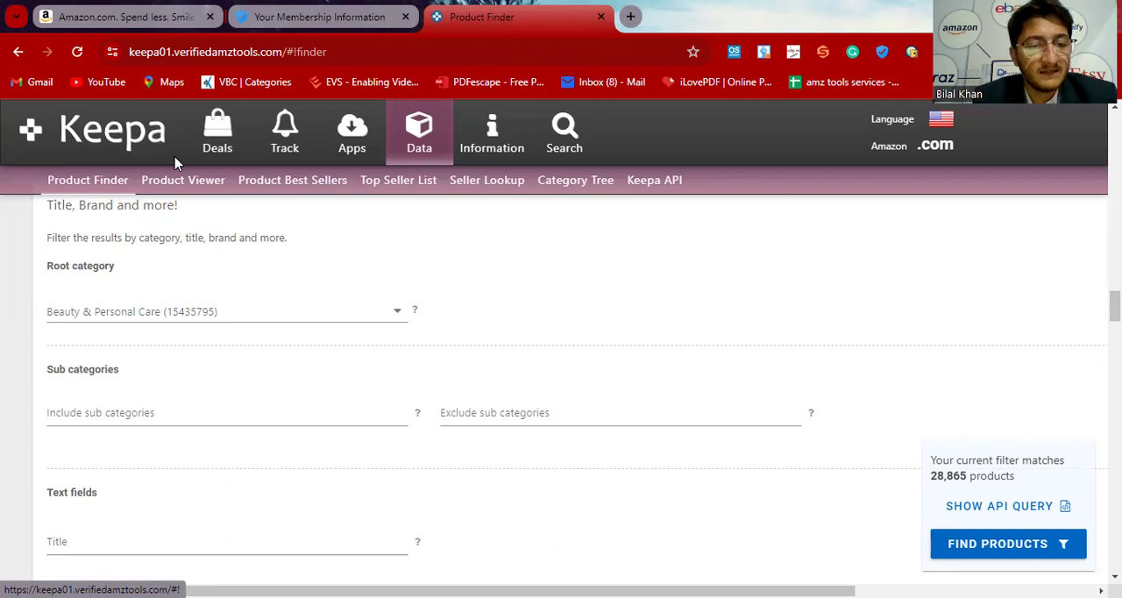
Step: Set the current New Offer Count filter to a range from 5 to 25
{"action": "scroll", "coordinate": [255, 388], "scroll_direction": "down", "scroll_amount": 3}
{"action": "scroll", "coordinate": [255, 388], "scroll_direction": "down", "scroll_amount": 6}
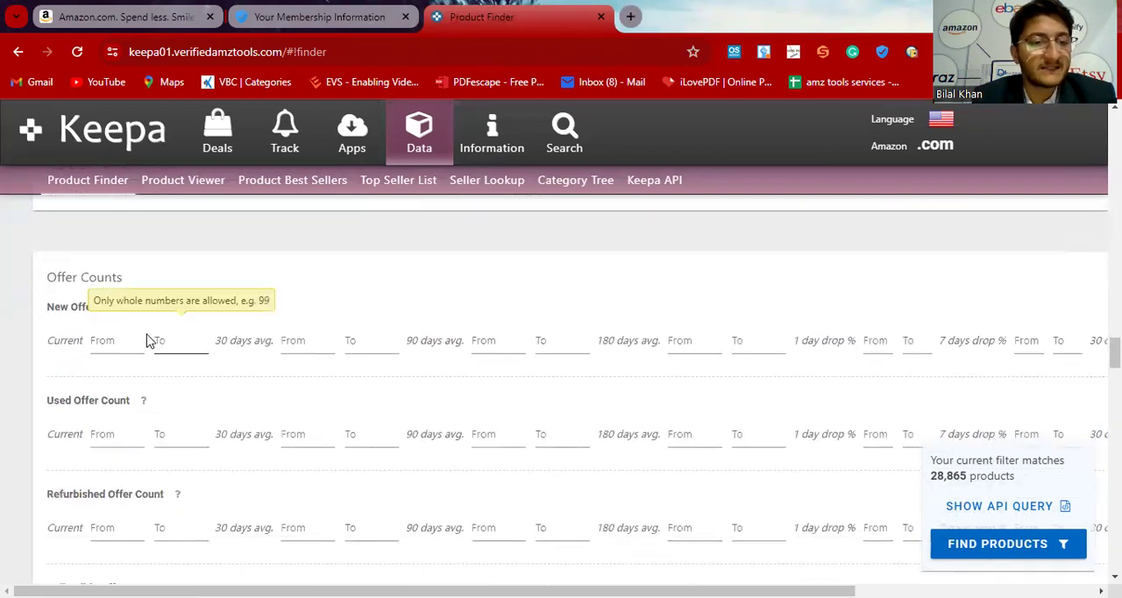
{"action": "left_click", "coordinate": [119, 341]}
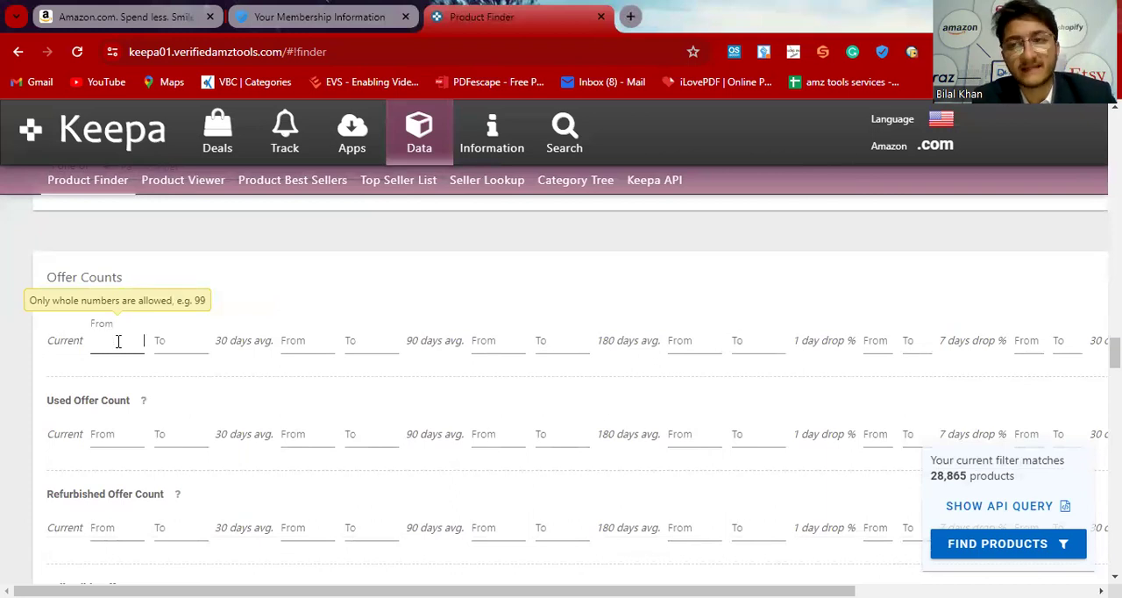
{"action": "type", "text": "5"}
{"action": "key", "text": "Tab"}
{"action": "type", "text": "25"}
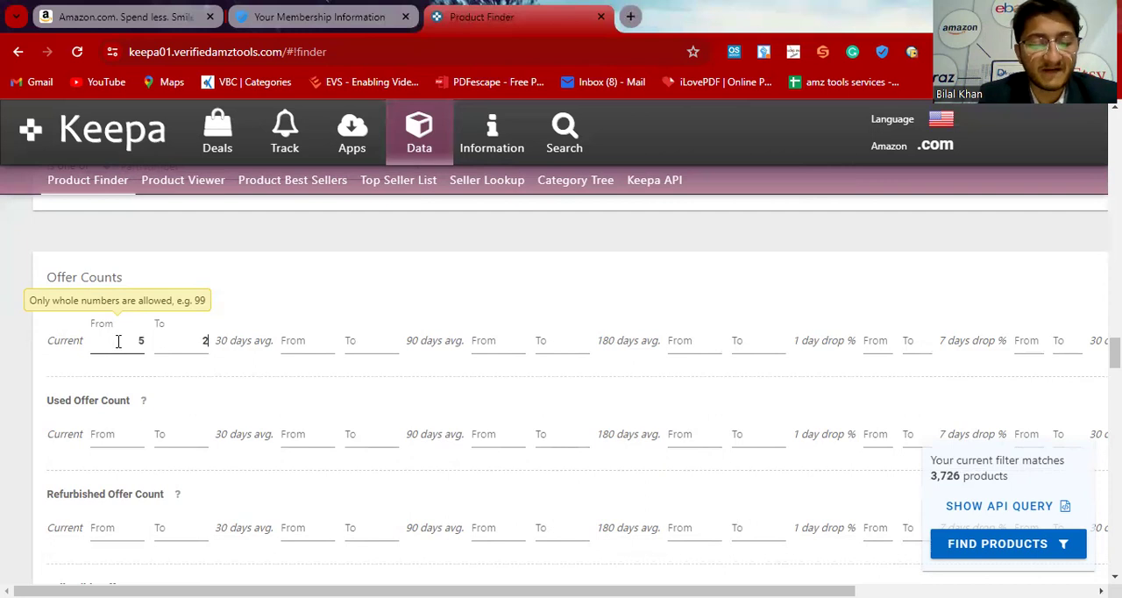
Step: Set the 90-day average New Offer Count range from 5 to 25
{"action": "left_click", "coordinate": [499, 330]}
{"action": "type", "text": "5"}
{"action": "key", "text": "Tab"}
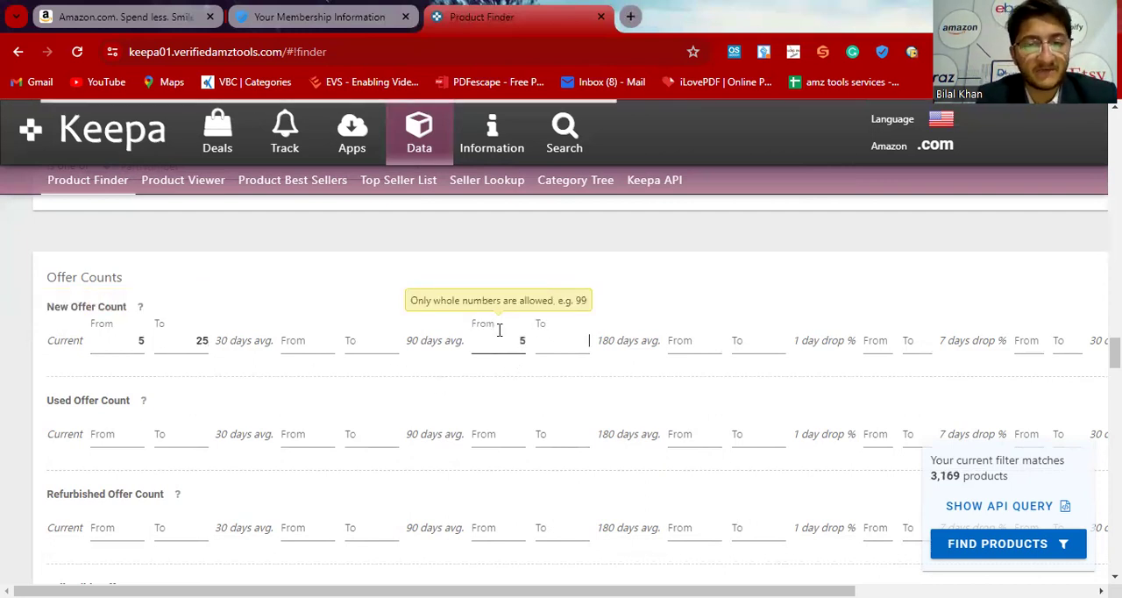
{"action": "type", "text": "25"}
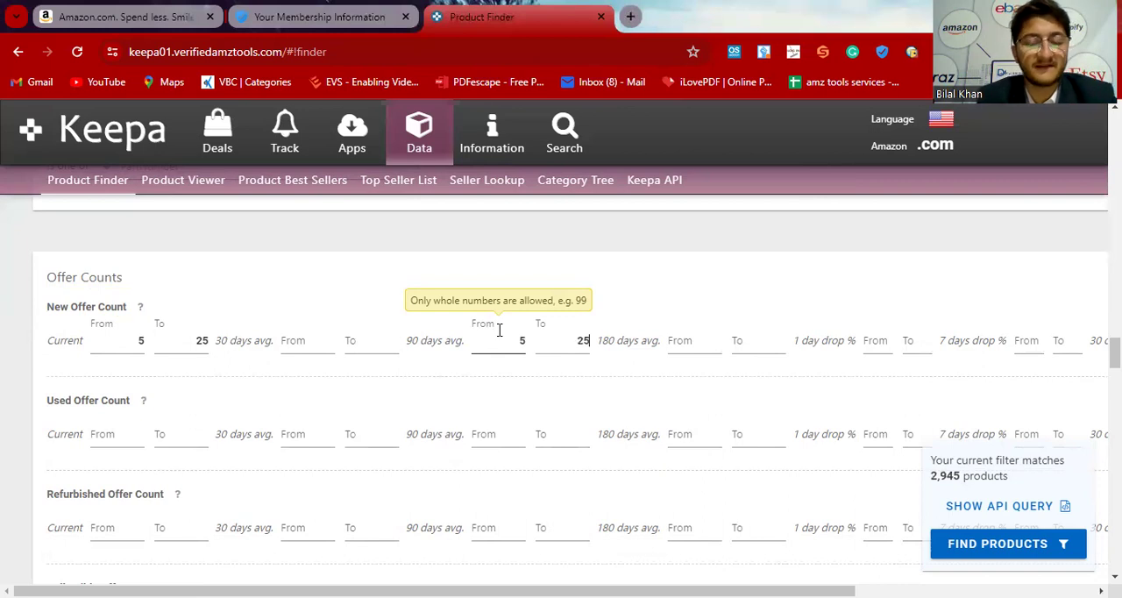
Step: Restrict the Buy Box Seller to 3rd Party and set the Buy Box: Is FBA switch to Yes
{"action": "scroll", "coordinate": [321, 273], "scroll_direction": "down", "scroll_amount": 7}
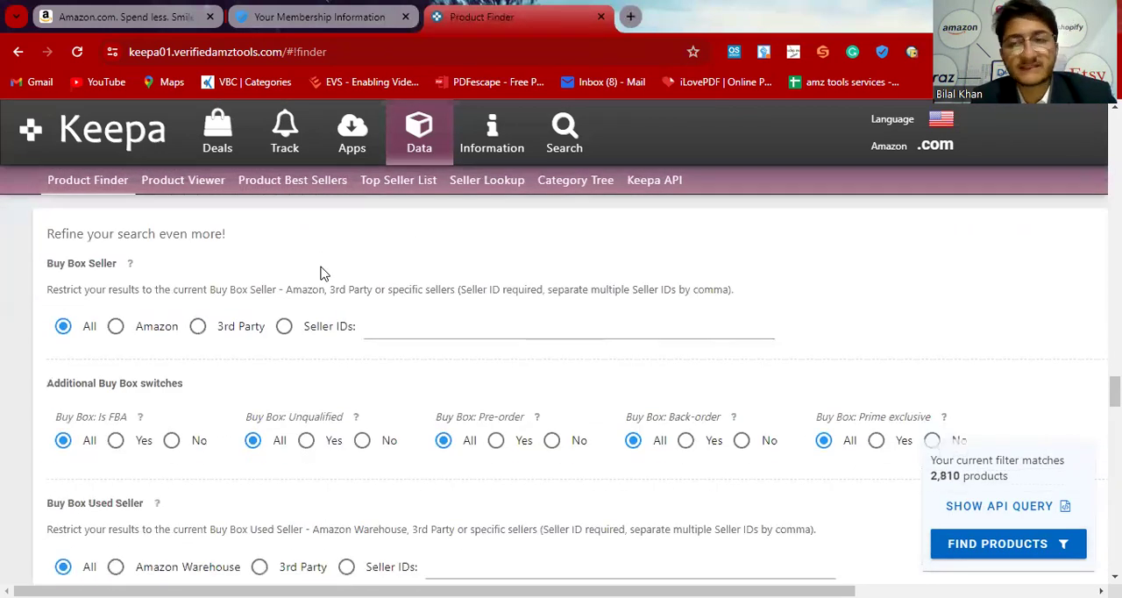
{"action": "left_click", "coordinate": [198, 330]}
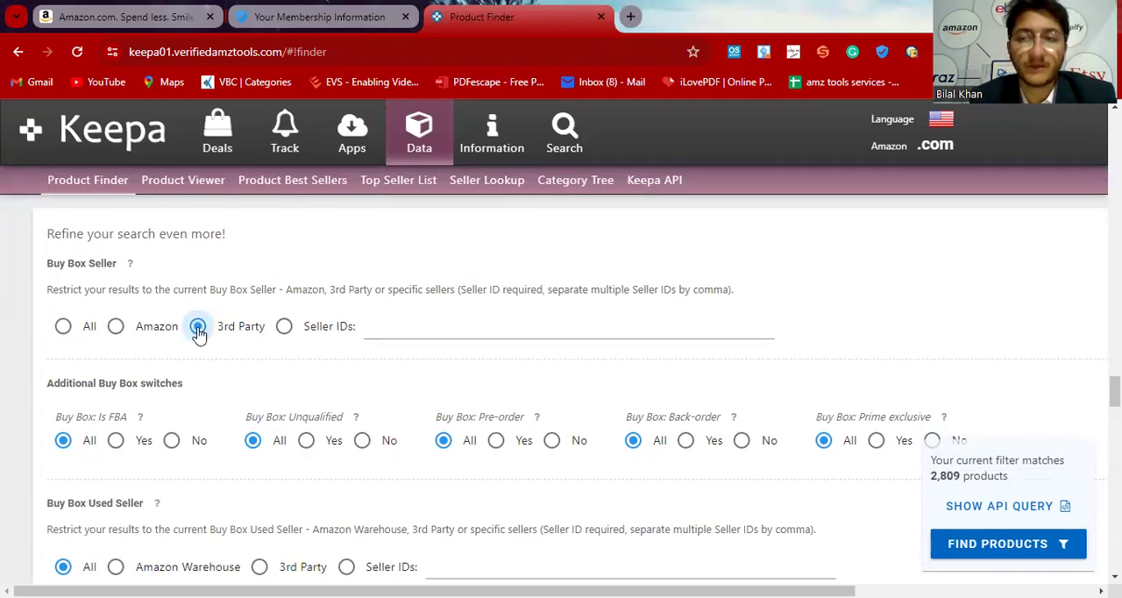
{"action": "scroll", "coordinate": [199, 324], "scroll_direction": "down", "scroll_amount": 1}
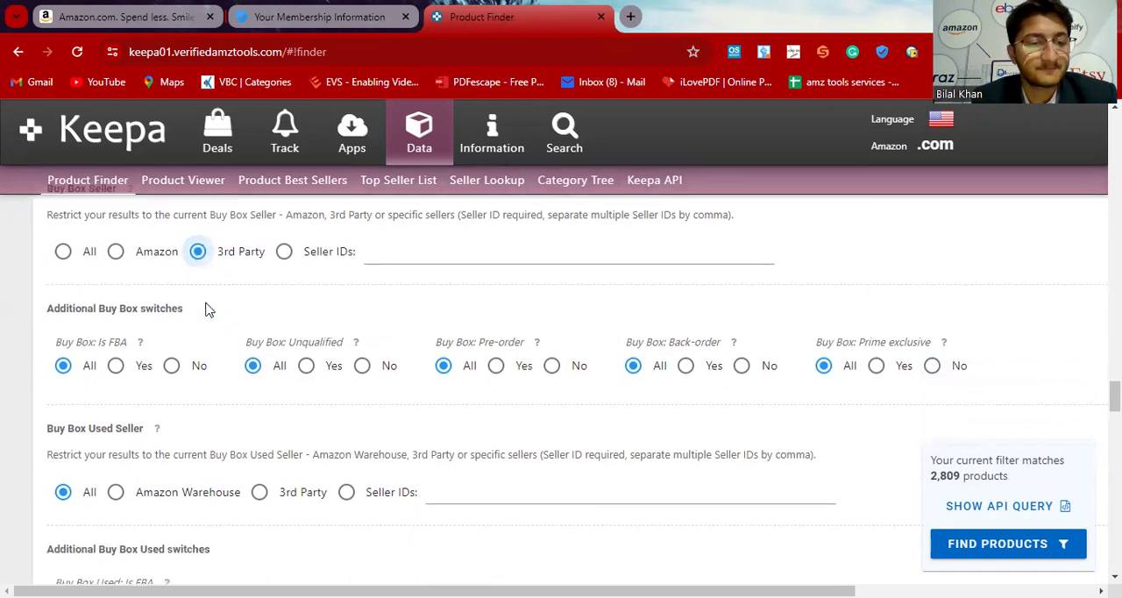
{"action": "left_click", "coordinate": [115, 364]}
Step: Exclude Digital Product and eBooks from the Product Type filter, keeping only Physical Product
{"action": "scroll", "coordinate": [220, 425], "scroll_direction": "down", "scroll_amount": 2}
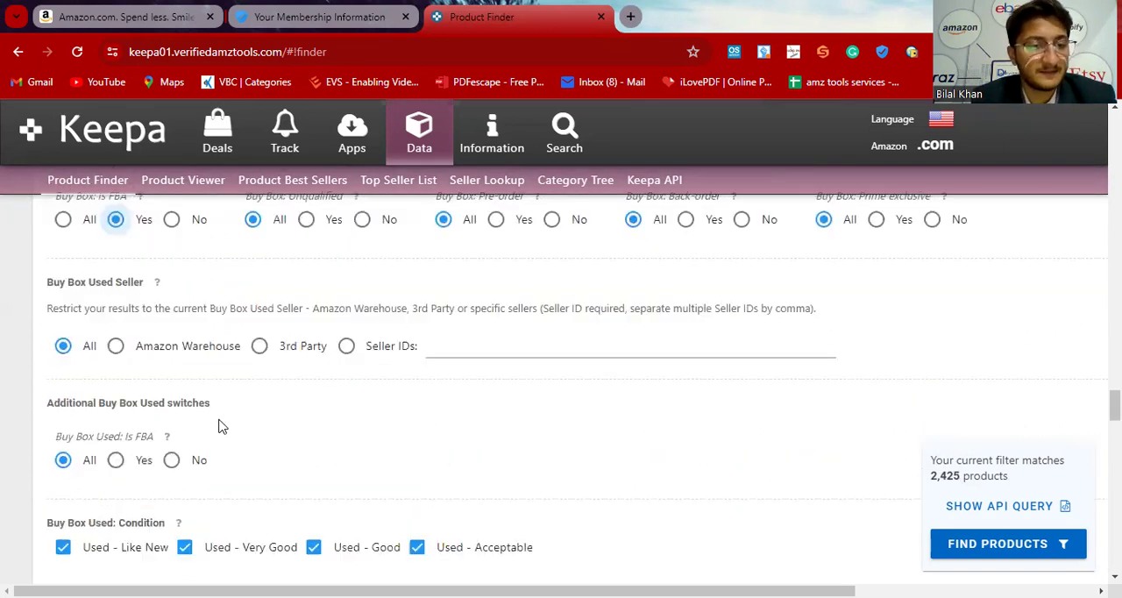
{"action": "scroll", "coordinate": [220, 426], "scroll_direction": "down", "scroll_amount": 1}
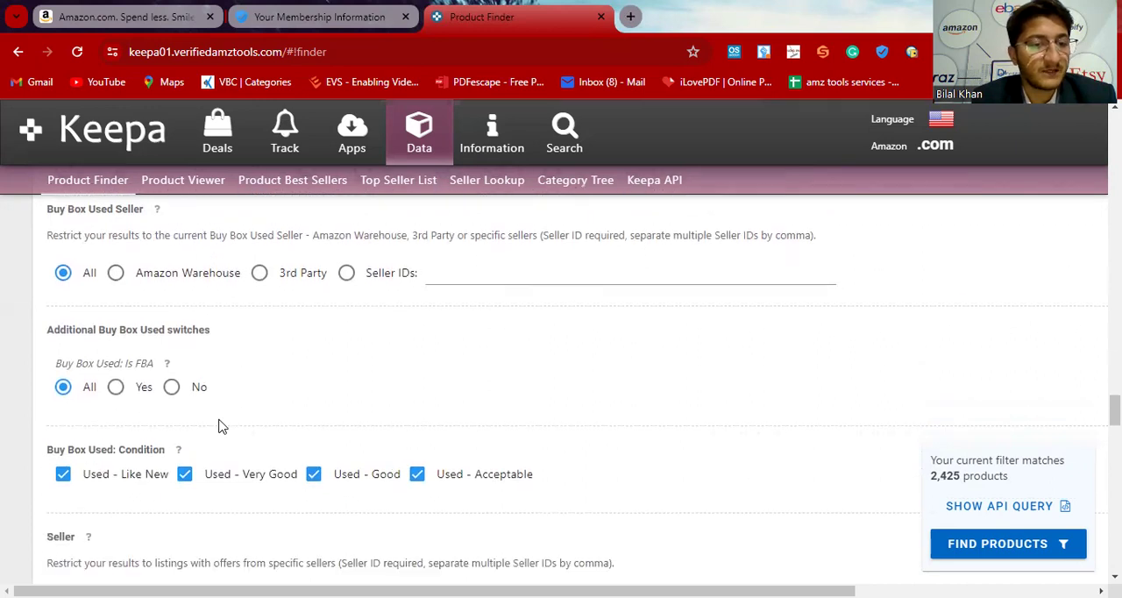
{"action": "scroll", "coordinate": [220, 427], "scroll_direction": "down", "scroll_amount": 4}
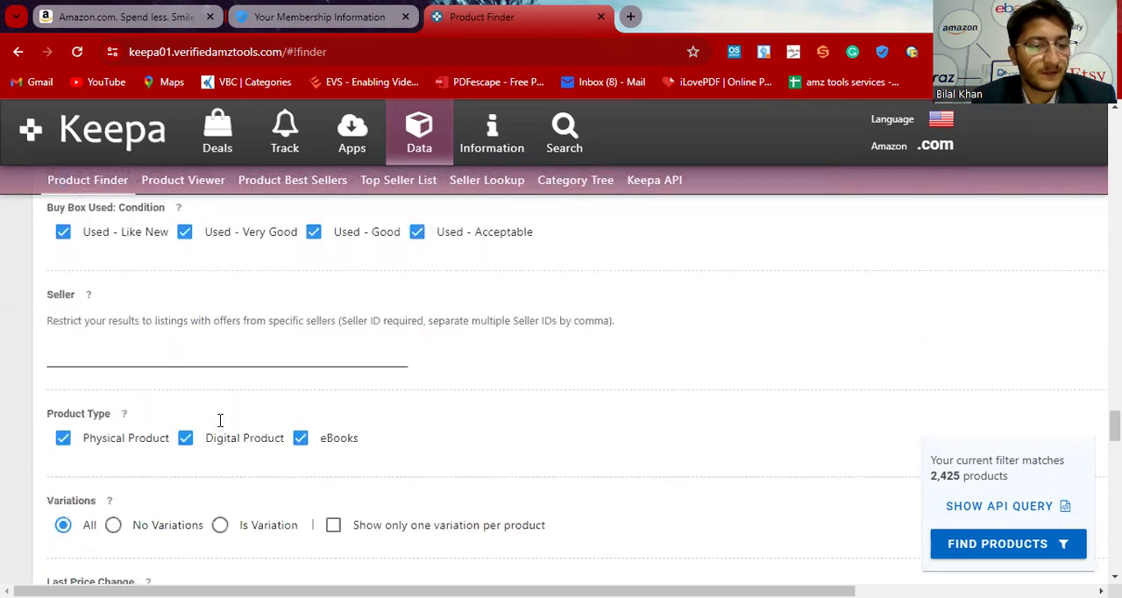
{"action": "scroll", "coordinate": [220, 427], "scroll_direction": "down", "scroll_amount": 1}
{"action": "left_click", "coordinate": [185, 329]}
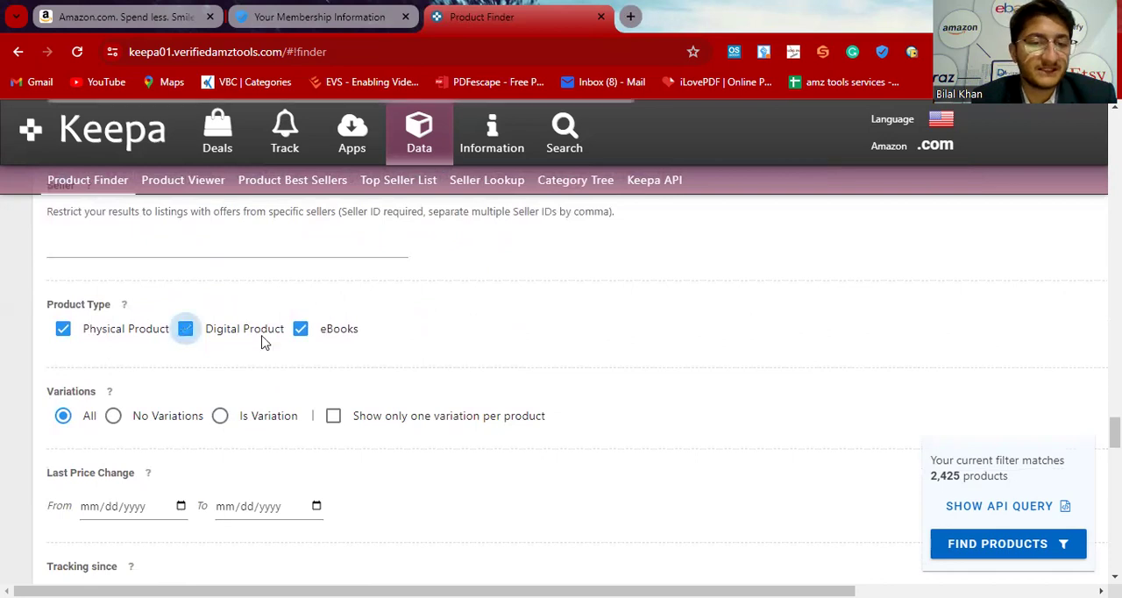
{"action": "left_click", "coordinate": [301, 342]}
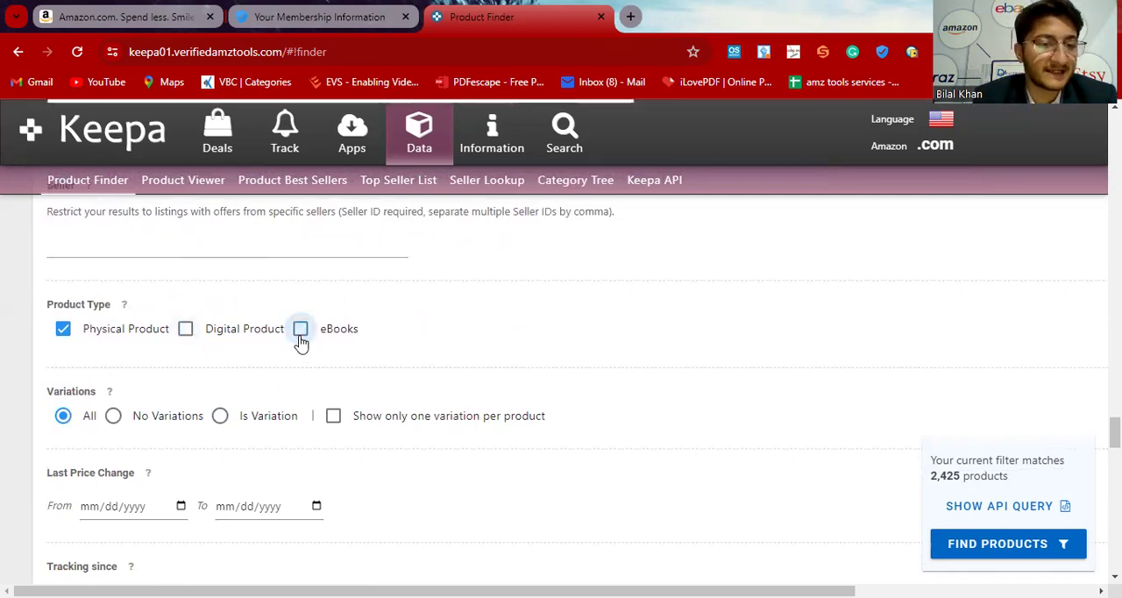
Step: Set the Adult Product switch to No and run the product search with the configured filters
{"action": "scroll", "coordinate": [300, 342], "scroll_direction": "down", "scroll_amount": 7}
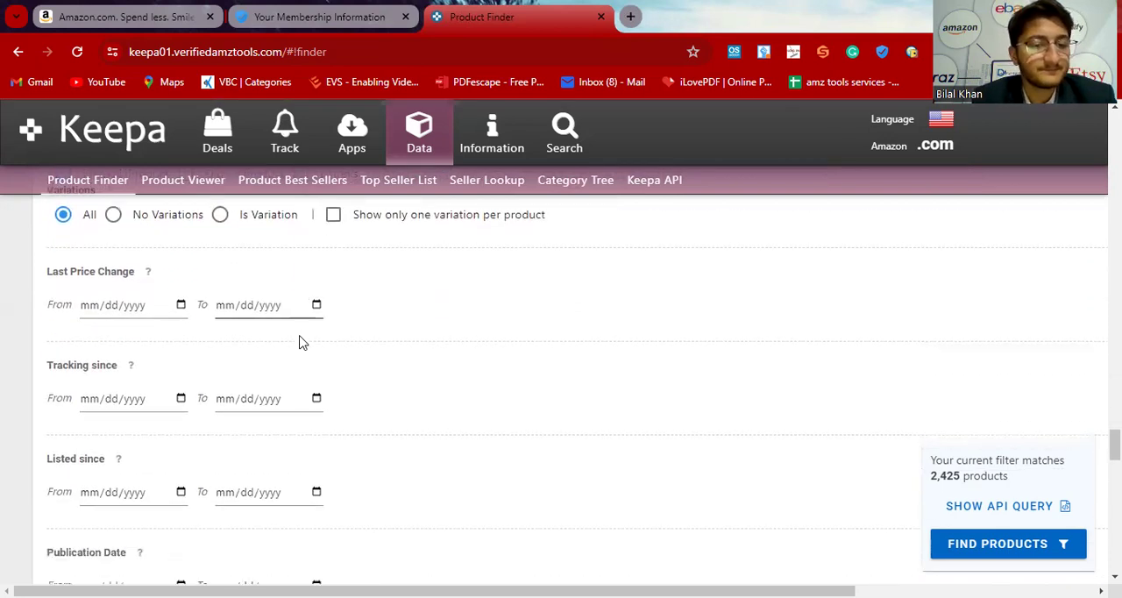
{"action": "scroll", "coordinate": [300, 342], "scroll_direction": "down", "scroll_amount": 7}
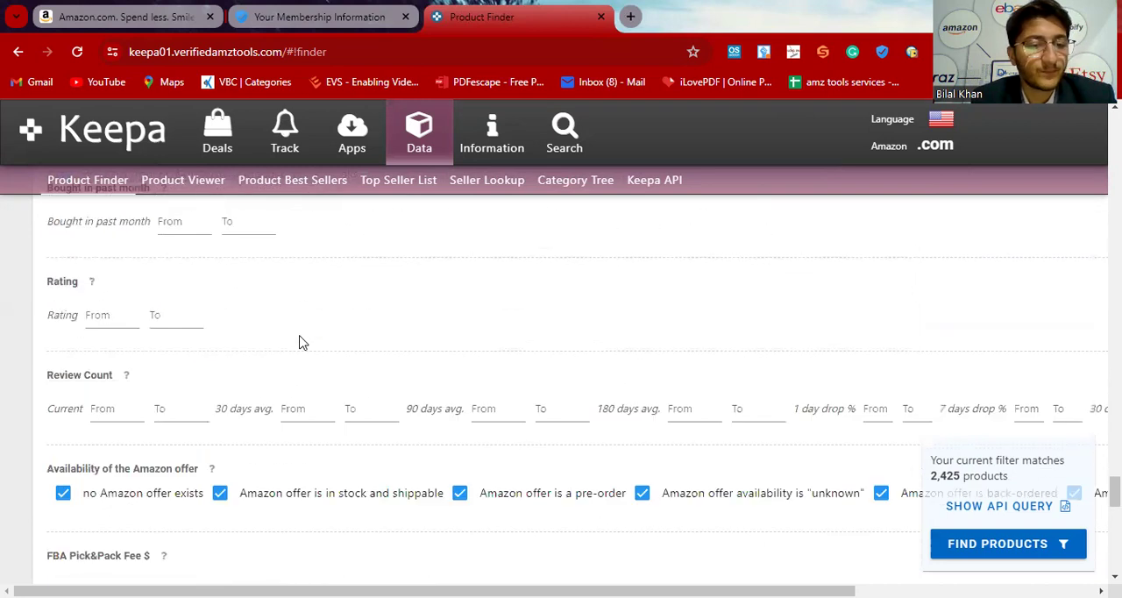
{"action": "scroll", "coordinate": [299, 342], "scroll_direction": "down", "scroll_amount": 9}
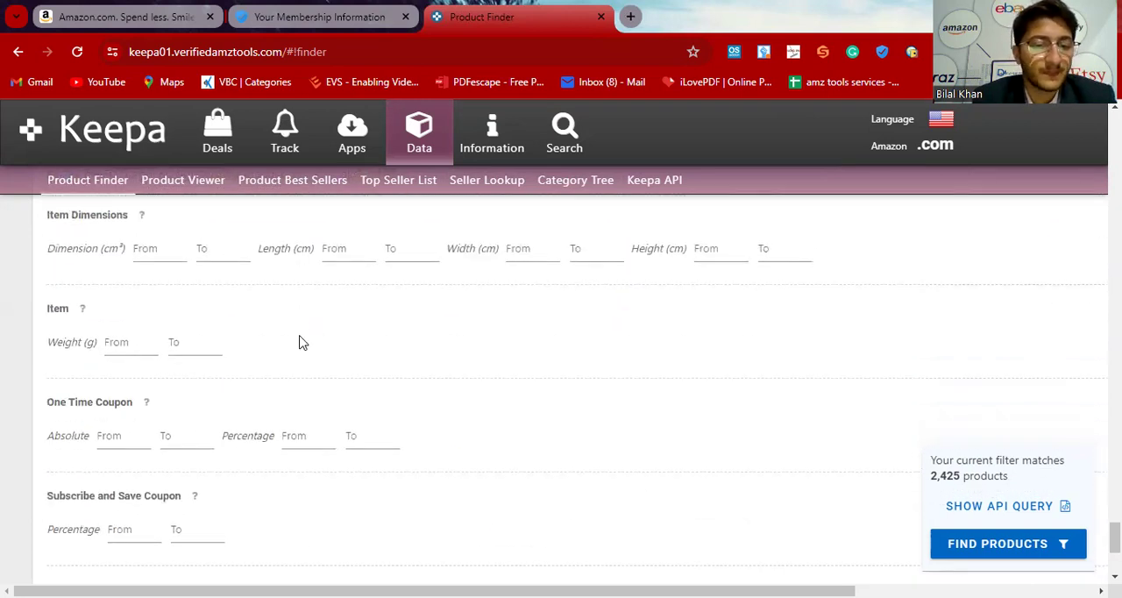
{"action": "scroll", "coordinate": [298, 337], "scroll_direction": "up", "scroll_amount": 1}
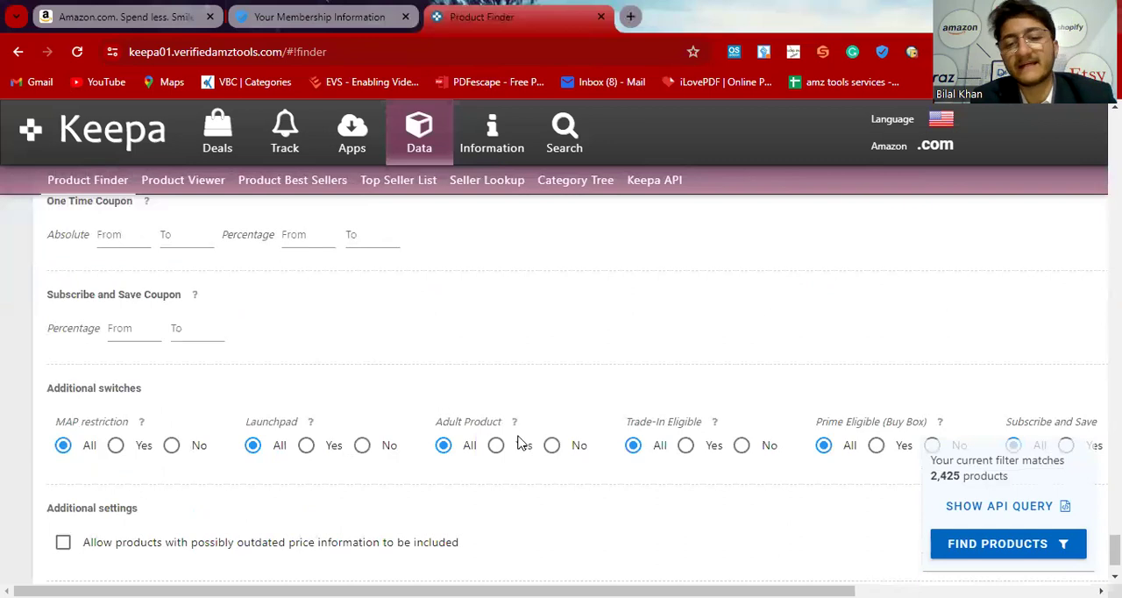
{"action": "left_click", "coordinate": [553, 450]}
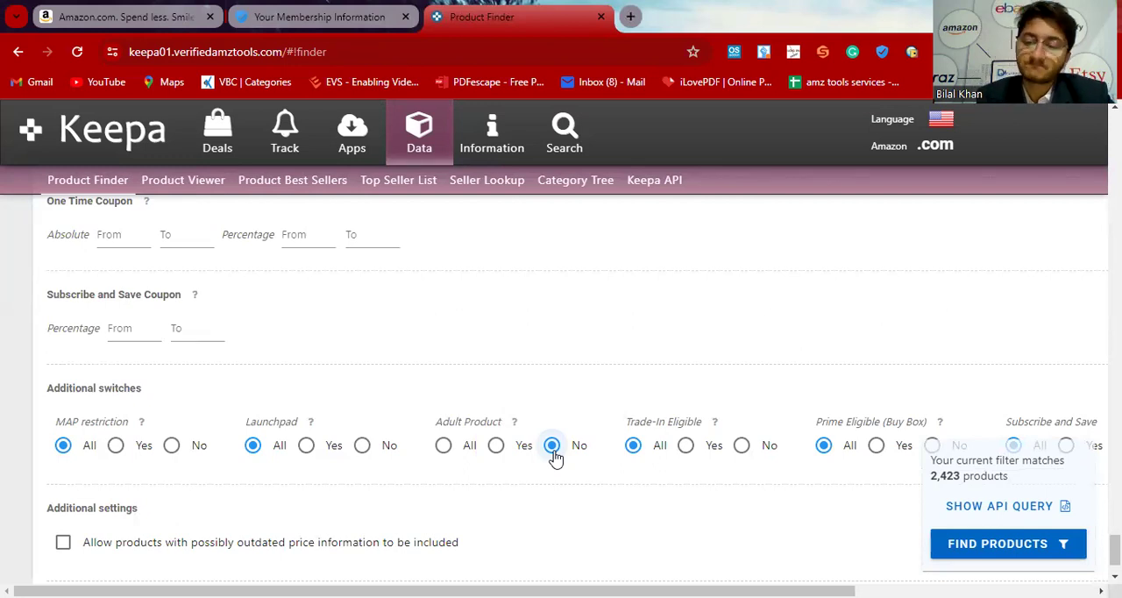
{"action": "left_click", "coordinate": [981, 549]}
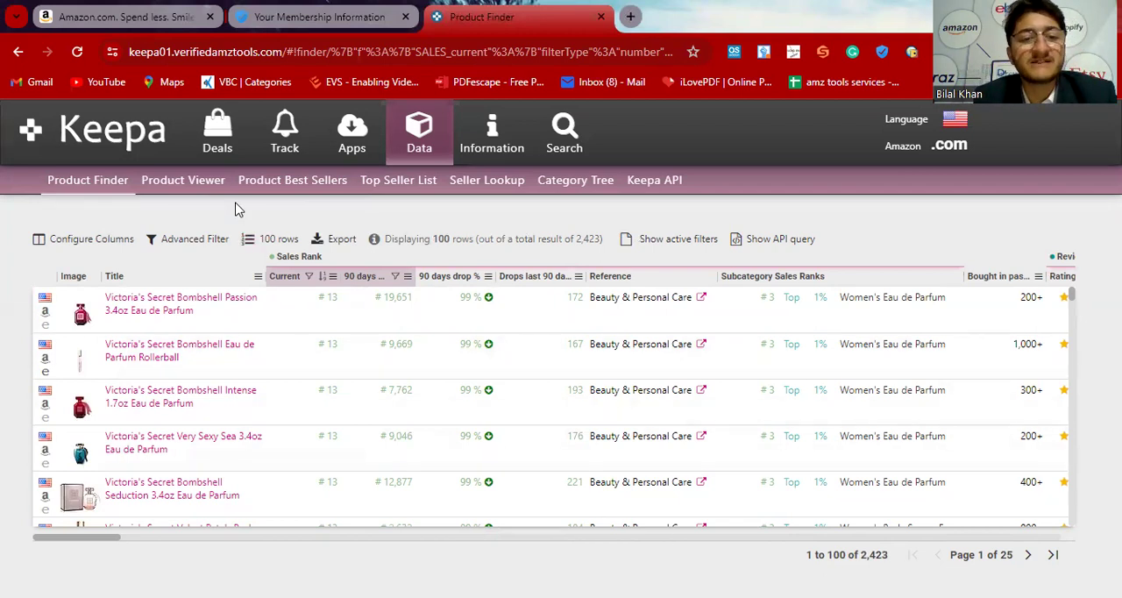
Step: Open the Keepa home page in a new browser tab while staying on the Product Finder results
{"action": "left_click", "coordinate": [257, 242]}
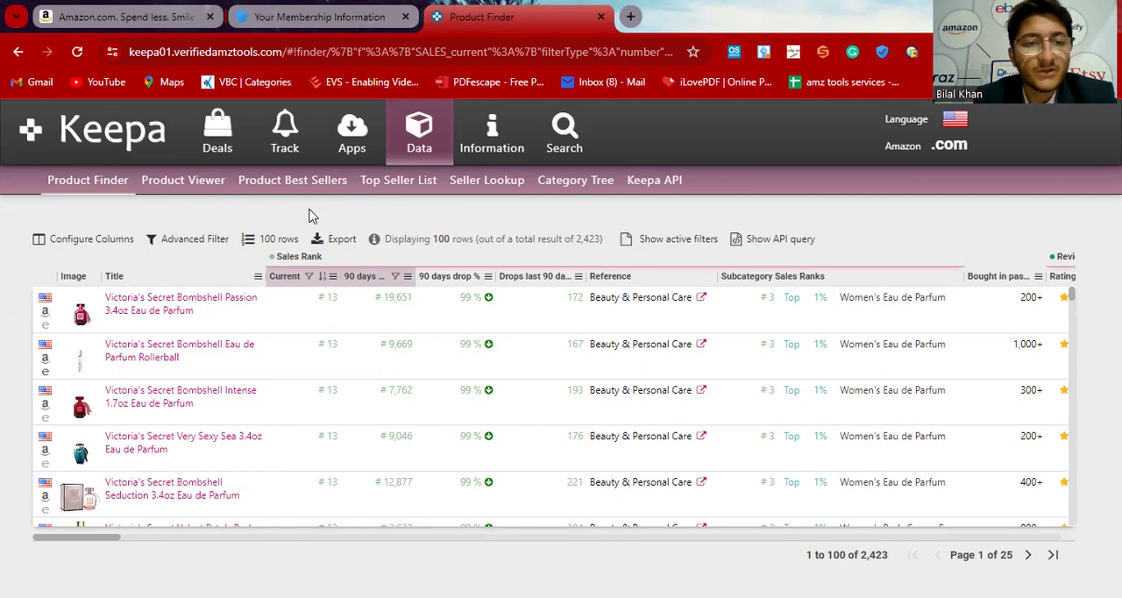
{"action": "right_click", "coordinate": [119, 124]}
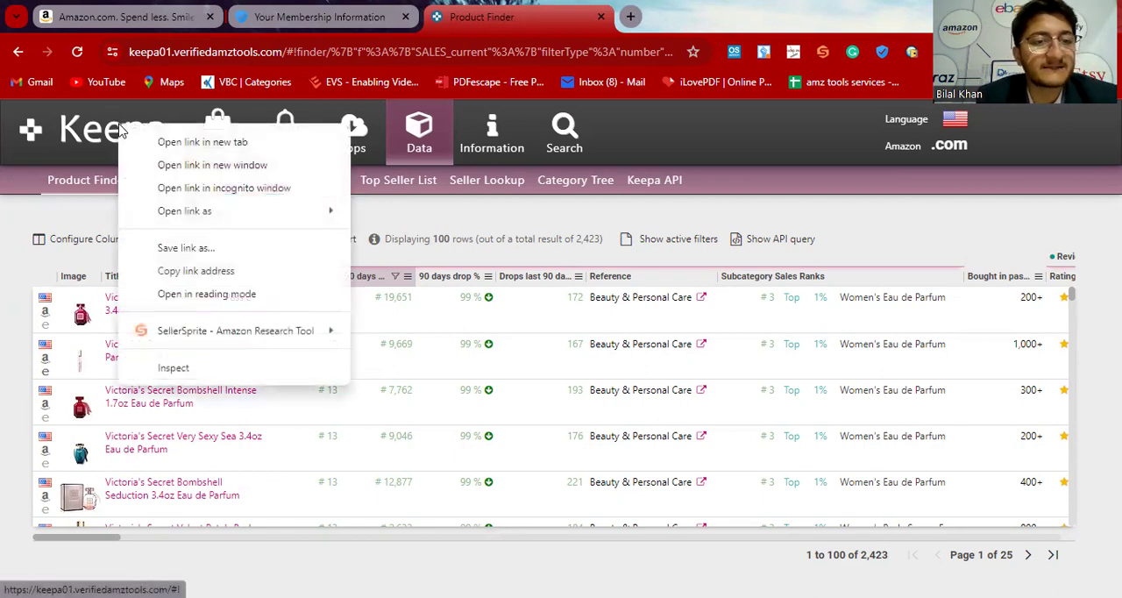
{"action": "left_click", "coordinate": [137, 143]}
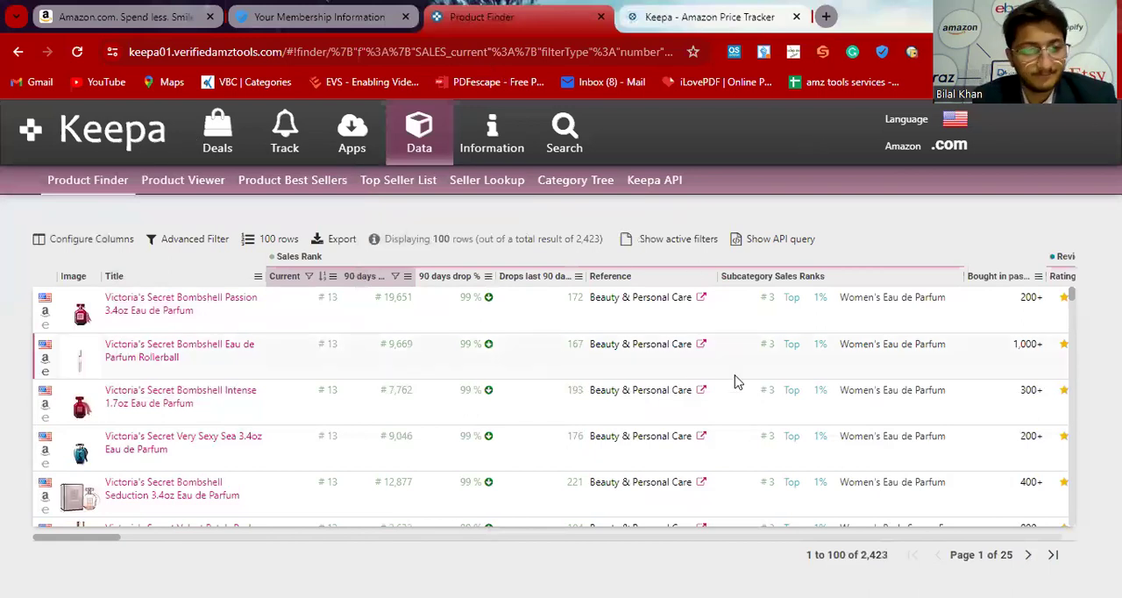
Step: Examine the result table's columns from reviews and Buy Box prices through offer counts, categories and product codes
{"action": "scroll", "coordinate": [734, 381], "scroll_direction": "right", "scroll_amount": 3}
{"action": "scroll", "coordinate": [735, 381], "scroll_direction": "right", "scroll_amount": 5}
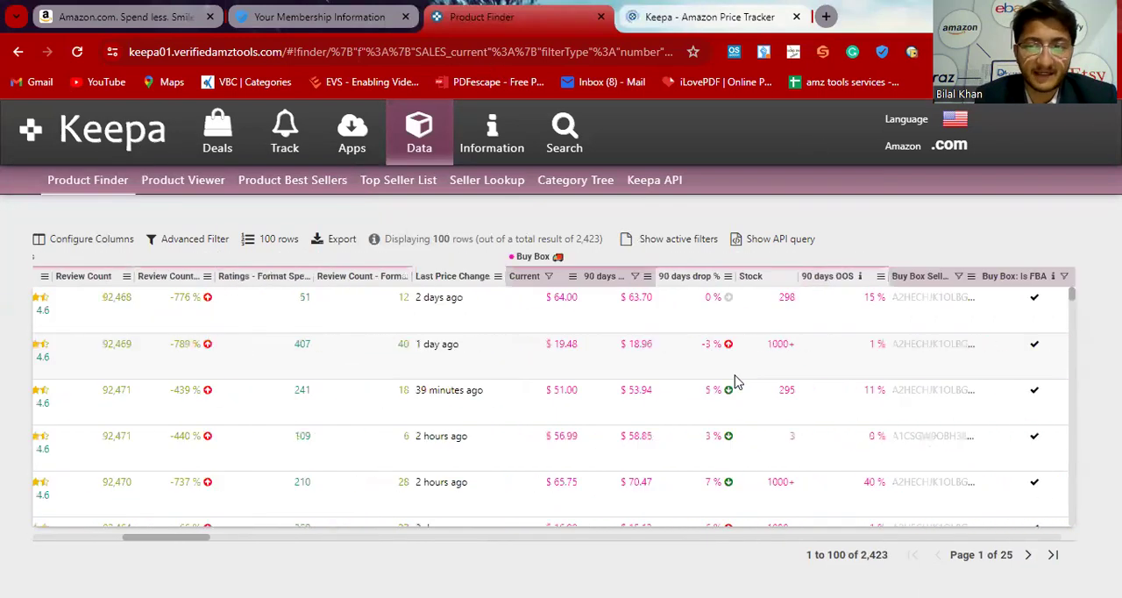
{"action": "scroll", "coordinate": [735, 382], "scroll_direction": "right", "scroll_amount": 6}
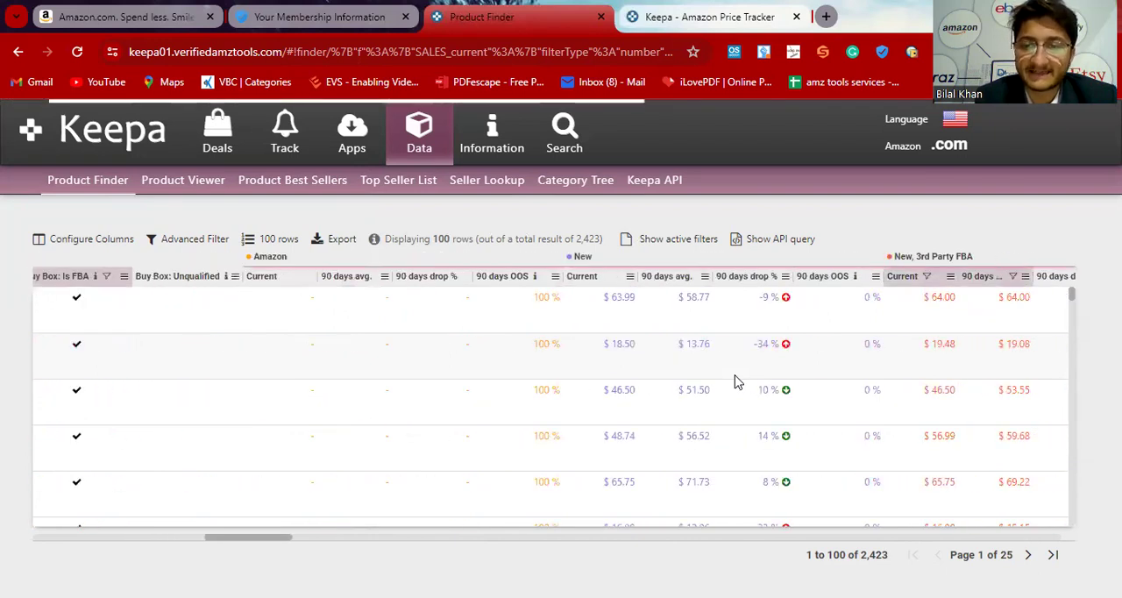
{"action": "scroll", "coordinate": [735, 381], "scroll_direction": "right", "scroll_amount": 8}
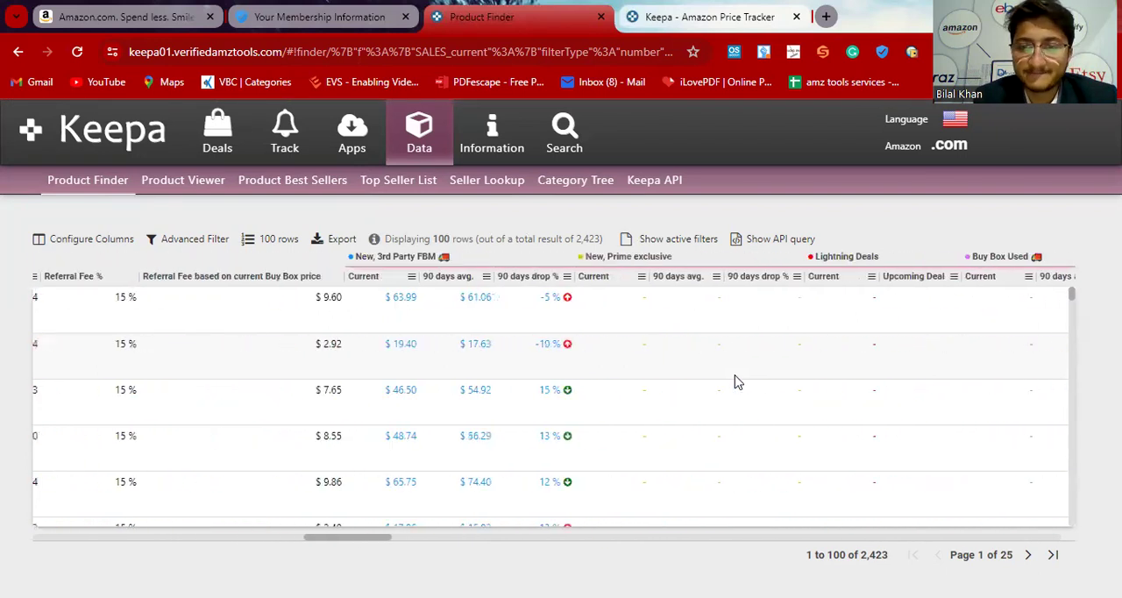
{"action": "scroll", "coordinate": [734, 381], "scroll_direction": "right", "scroll_amount": 8}
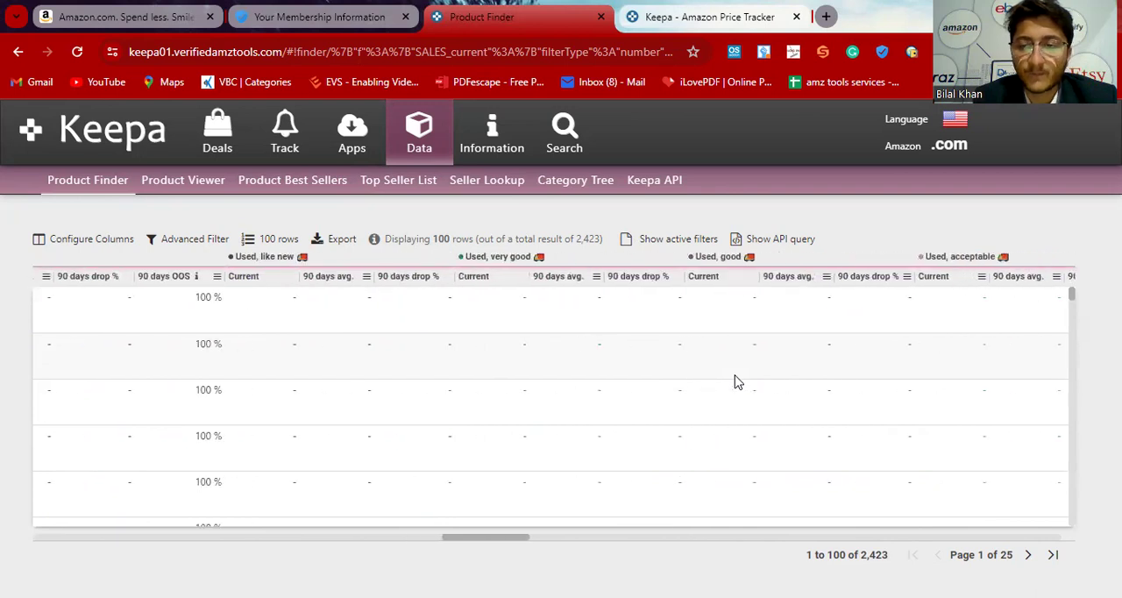
{"action": "scroll", "coordinate": [734, 381], "scroll_direction": "right", "scroll_amount": 8}
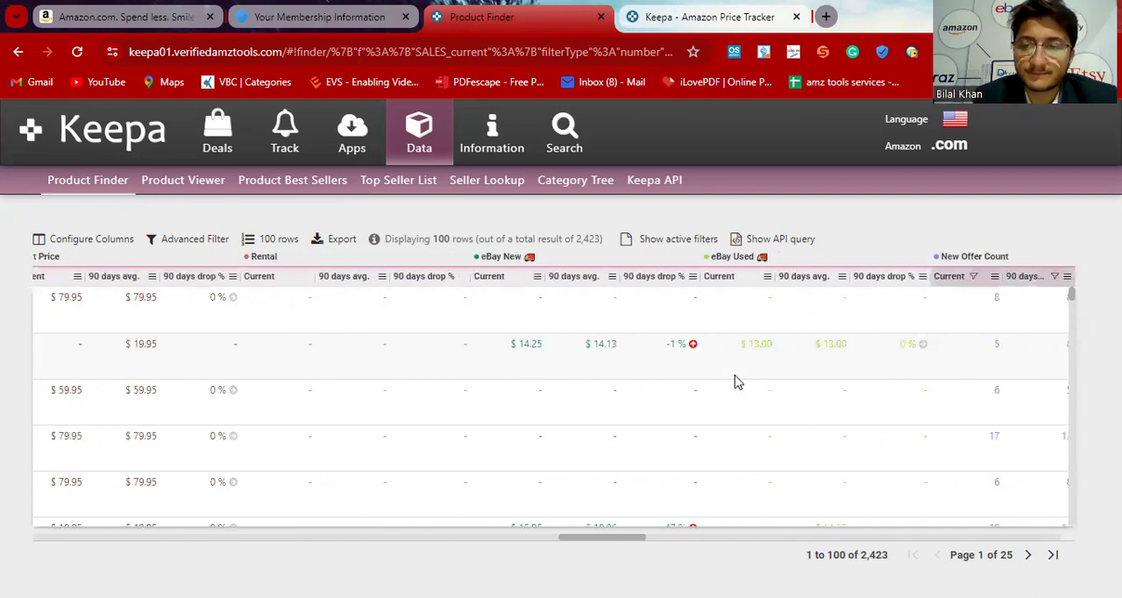
{"action": "scroll", "coordinate": [734, 381], "scroll_direction": "right", "scroll_amount": 8}
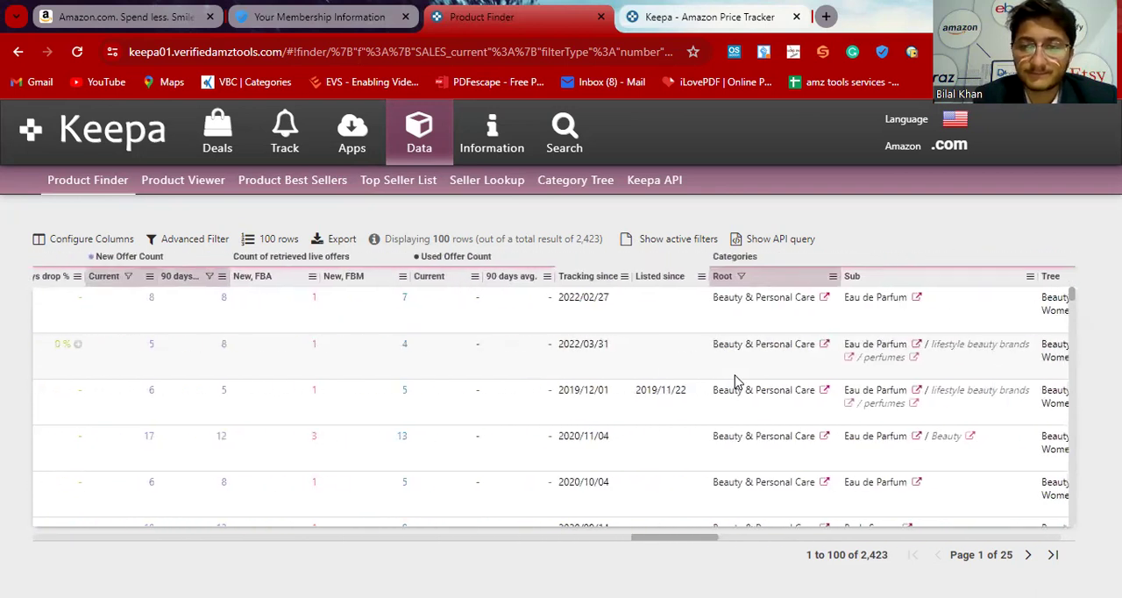
{"action": "scroll", "coordinate": [735, 381], "scroll_direction": "right", "scroll_amount": 8}
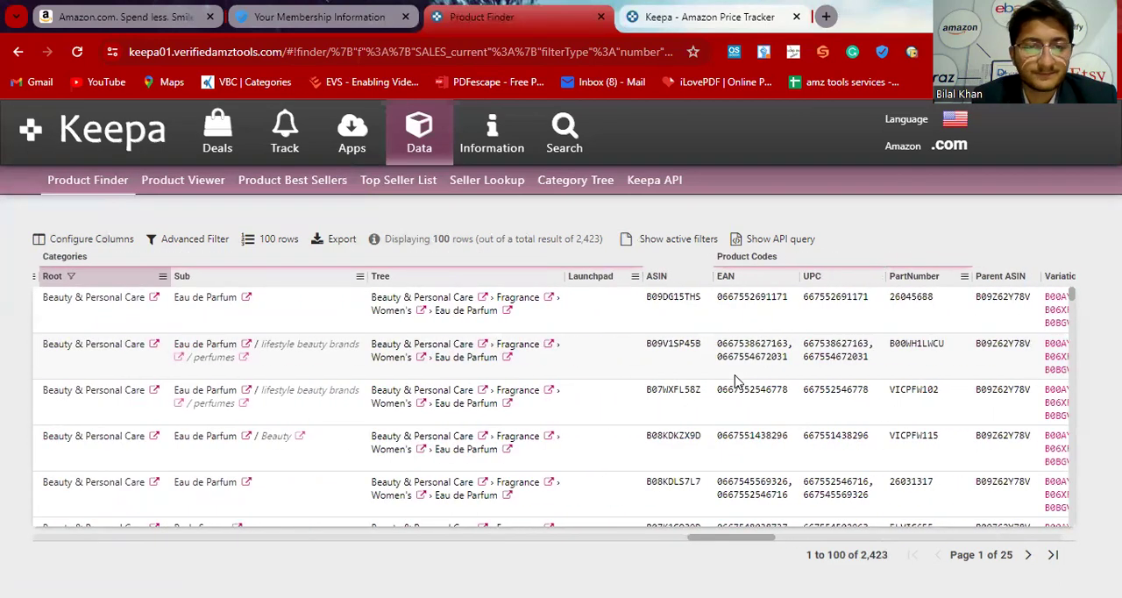
{"action": "scroll", "coordinate": [735, 381], "scroll_direction": "right", "scroll_amount": 8}
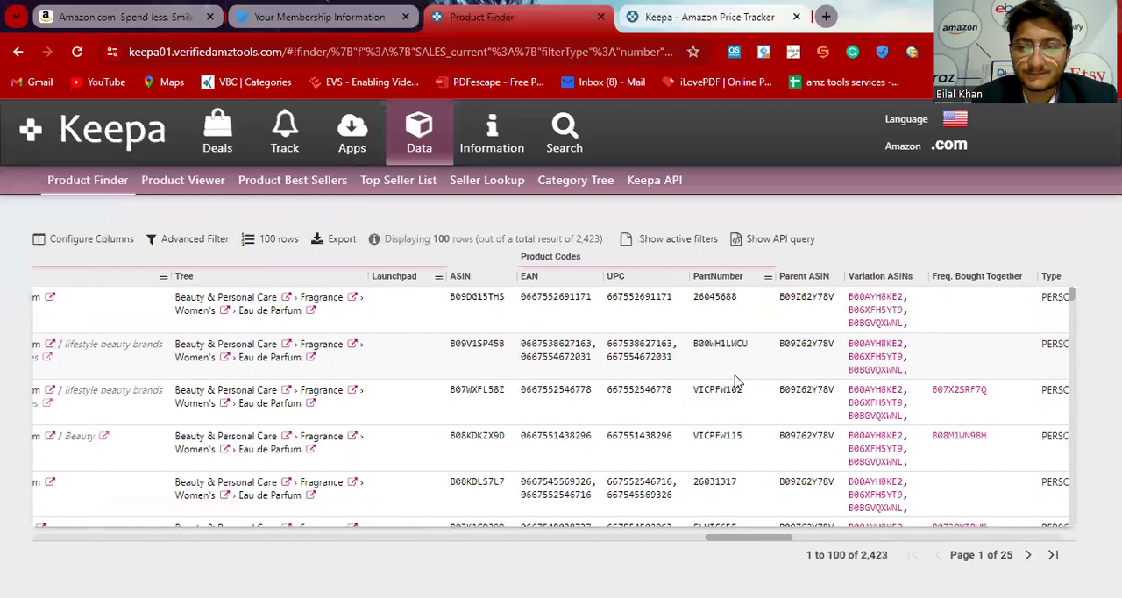
Step: Copy the brand name Victoria's Secret from the Brand column of the product results table
{"action": "scroll", "coordinate": [735, 382], "scroll_direction": "right", "scroll_amount": 3}
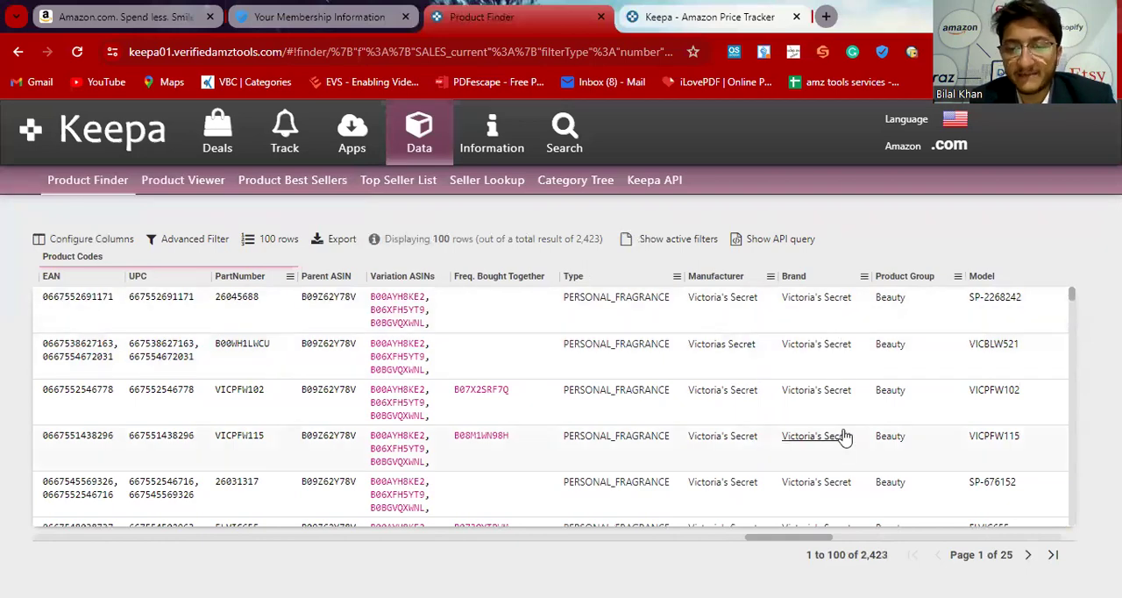
{"action": "scroll", "coordinate": [777, 437], "scroll_direction": "down", "scroll_amount": 5}
{"action": "scroll", "coordinate": [845, 436], "scroll_direction": "down", "scroll_amount": 20}
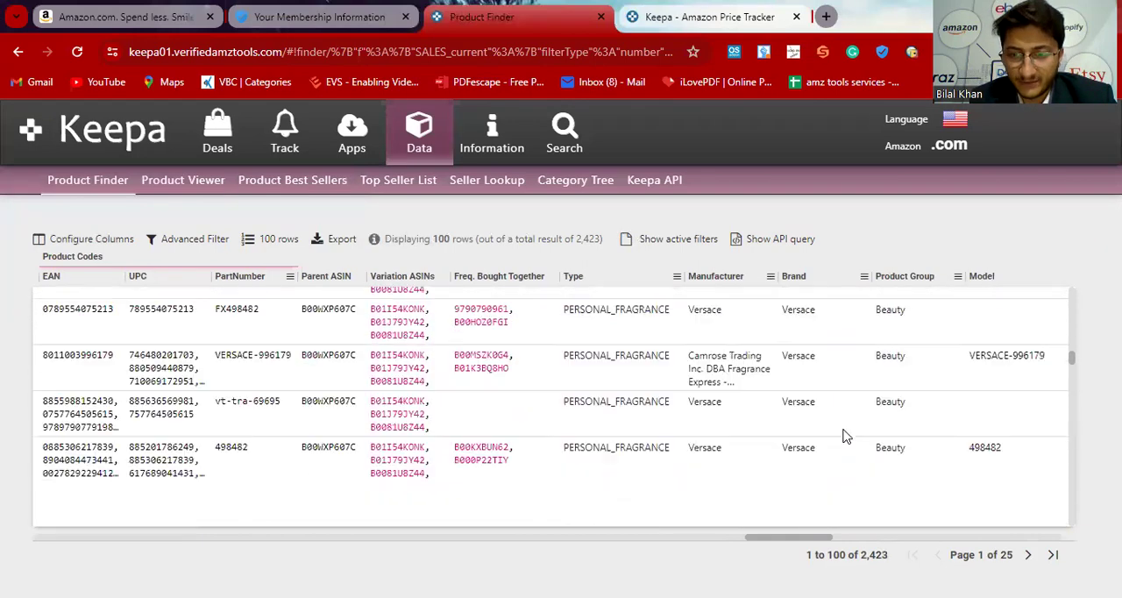
{"action": "scroll", "coordinate": [845, 436], "scroll_direction": "down", "scroll_amount": 2}
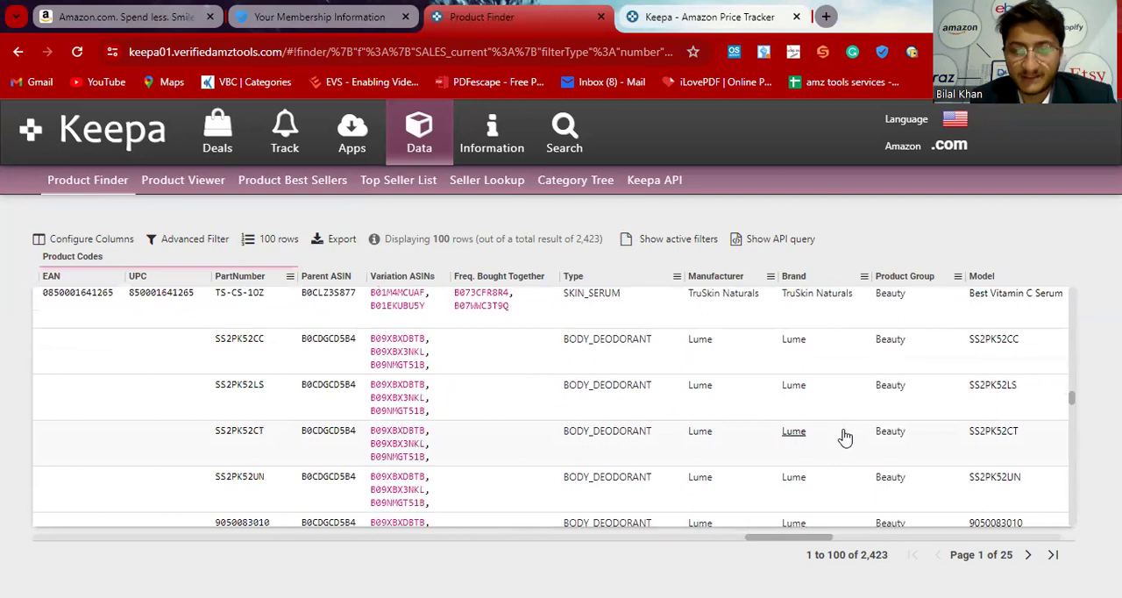
{"action": "scroll", "coordinate": [844, 436], "scroll_direction": "up", "scroll_amount": 15}
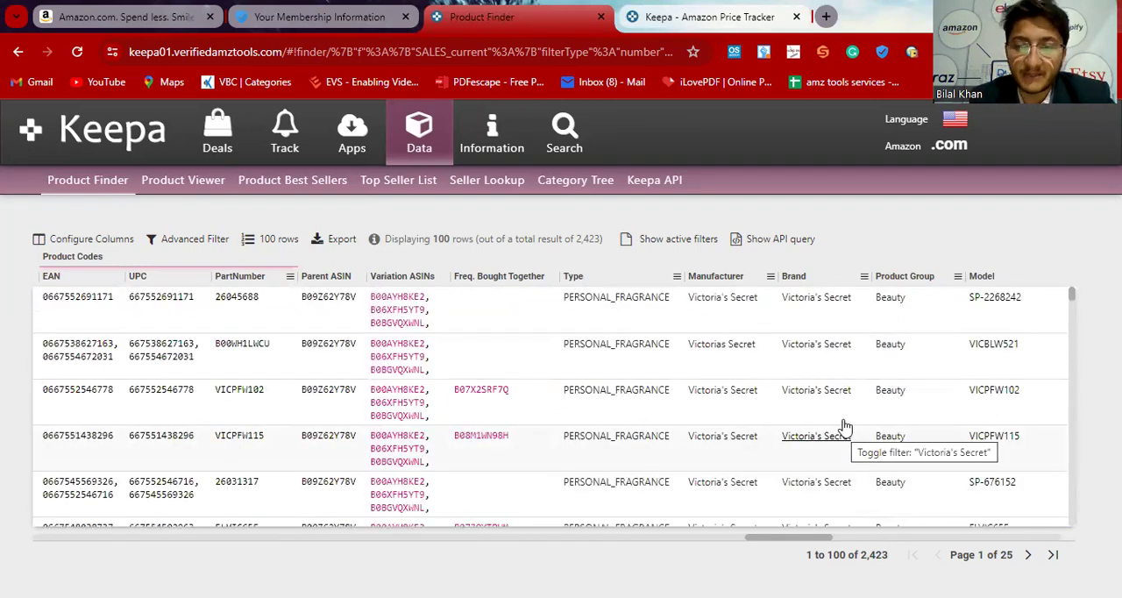
{"action": "scroll", "coordinate": [844, 435], "scroll_direction": "down", "scroll_amount": 3}
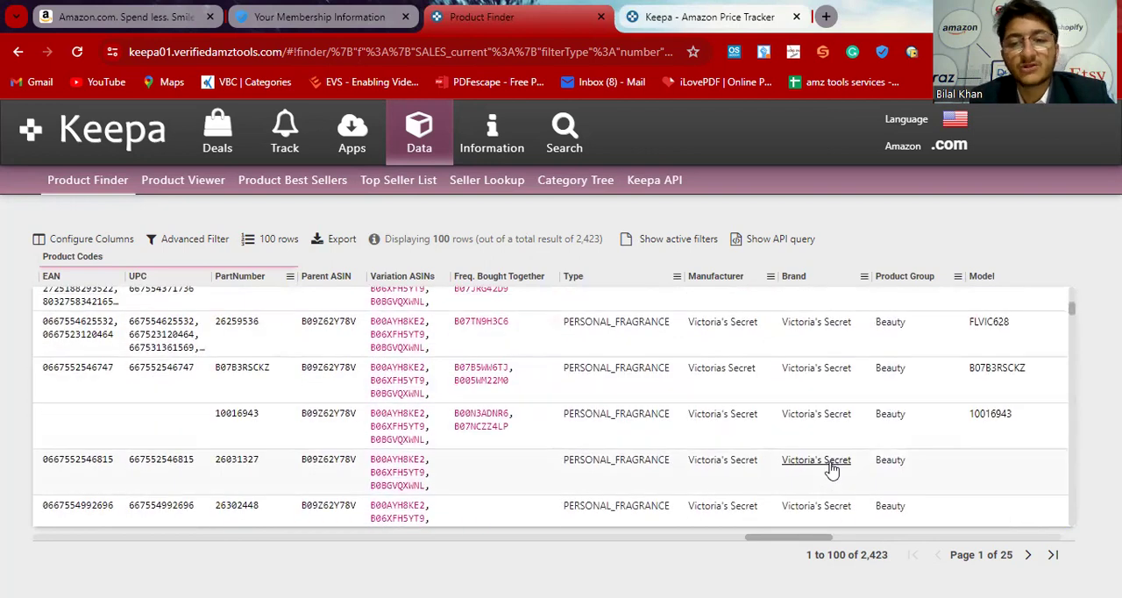
{"action": "scroll", "coordinate": [832, 470], "scroll_direction": "up", "scroll_amount": 2}
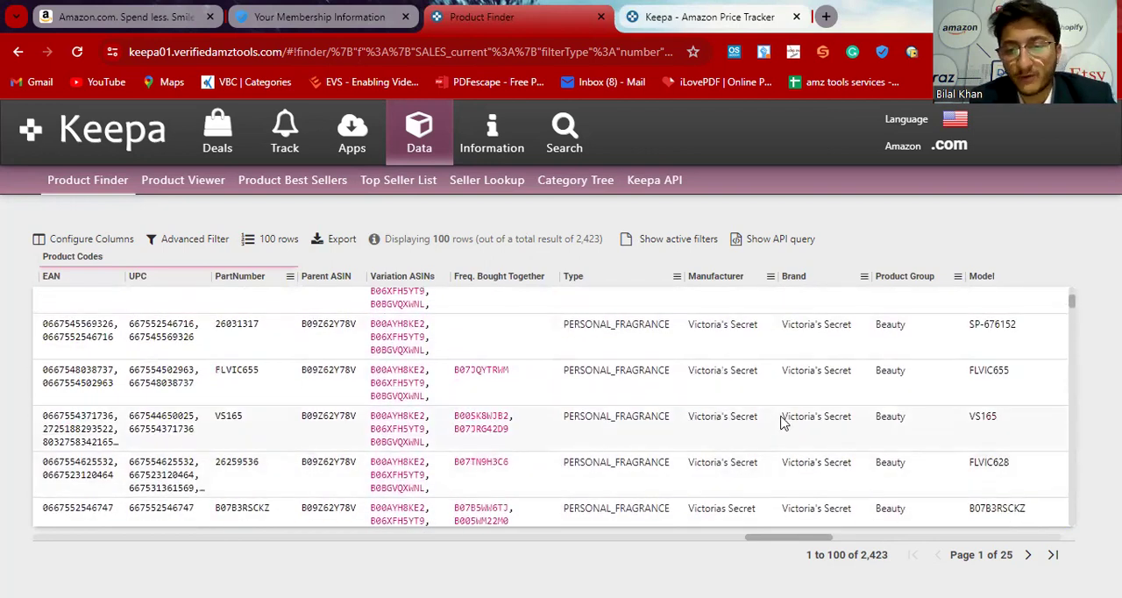
{"action": "left_click", "coordinate": [808, 433]}
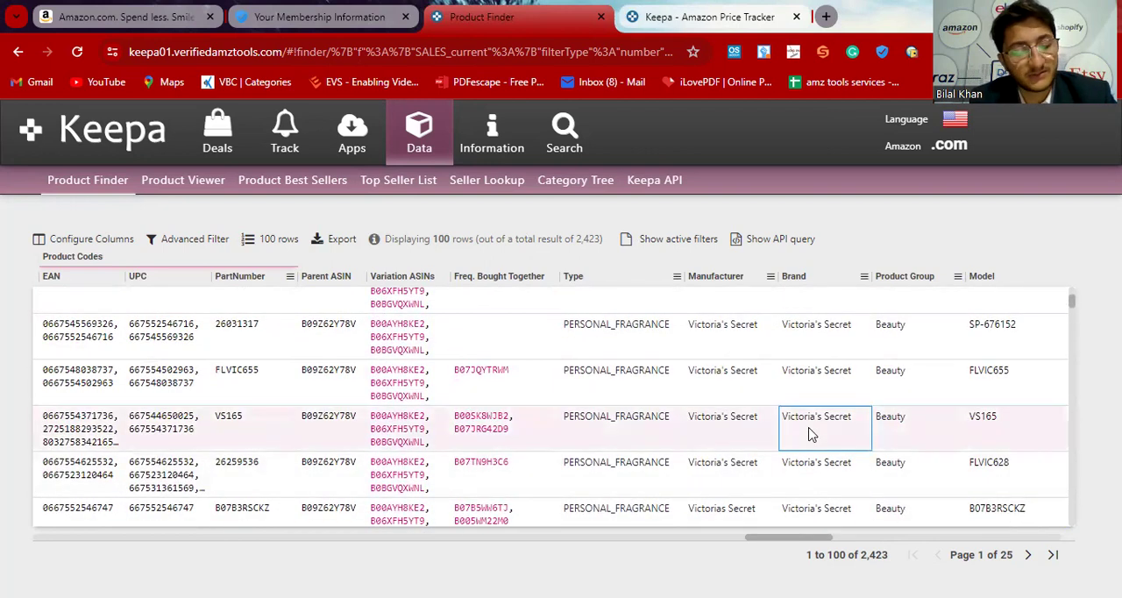
{"action": "right_click", "coordinate": [811, 434]}
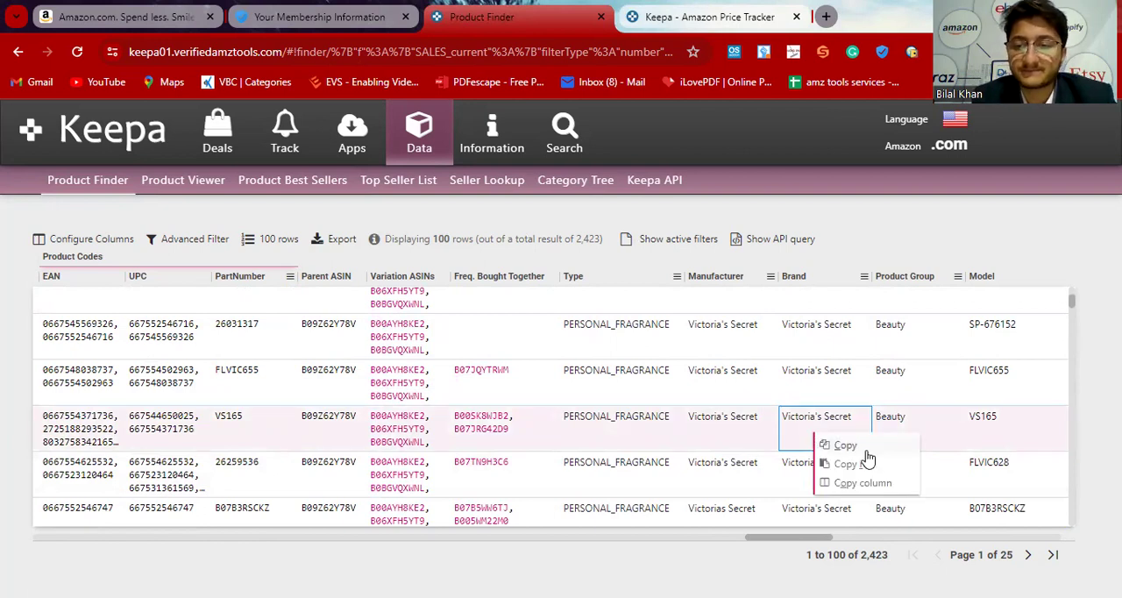
{"action": "left_click", "coordinate": [866, 456]}
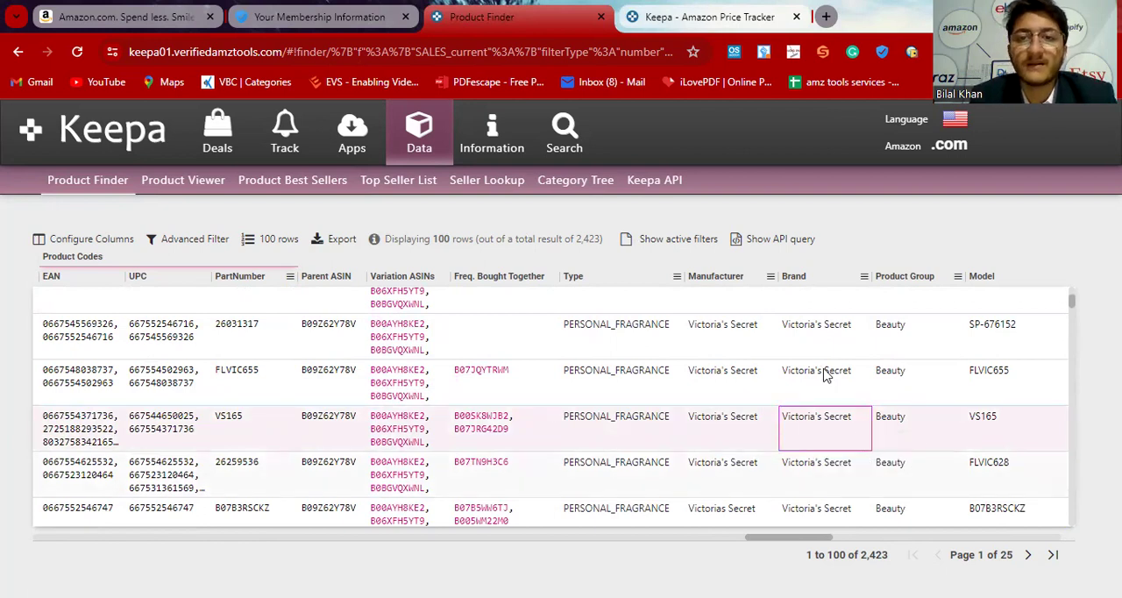
Step: Open a fresh Product Finder form in the other Keepa browser tab
{"action": "left_click", "coordinate": [764, 26]}
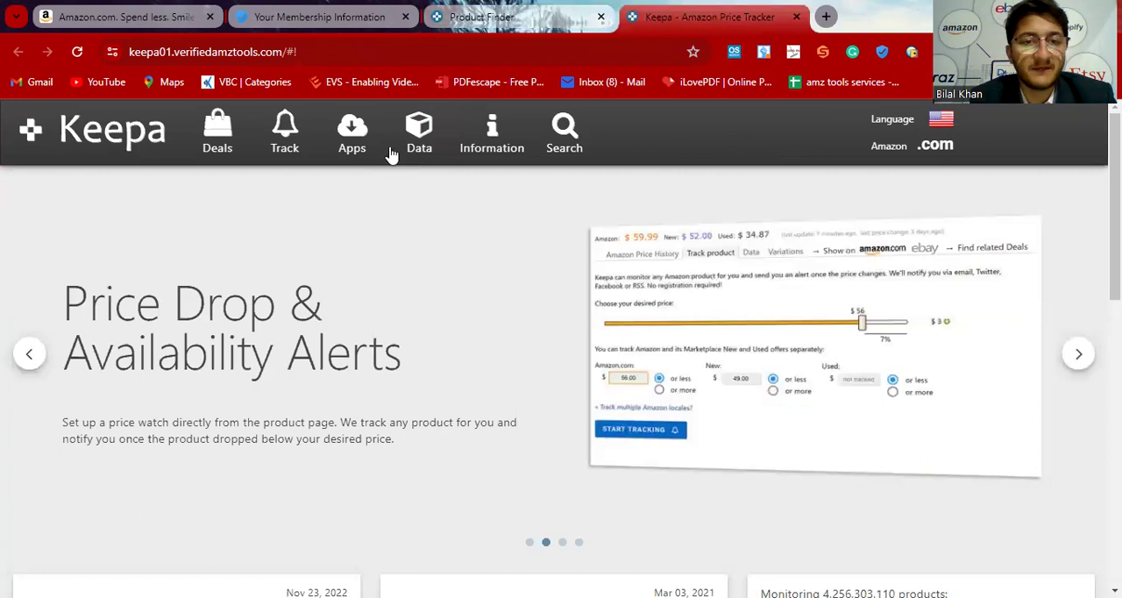
{"action": "left_click", "coordinate": [421, 131]}
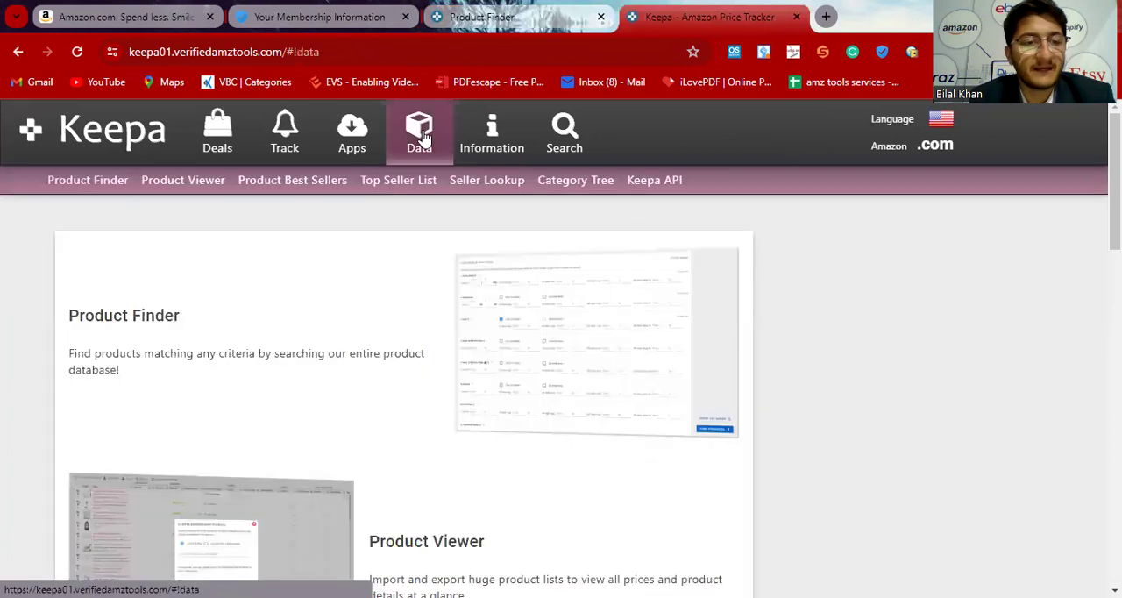
{"action": "left_click", "coordinate": [148, 326]}
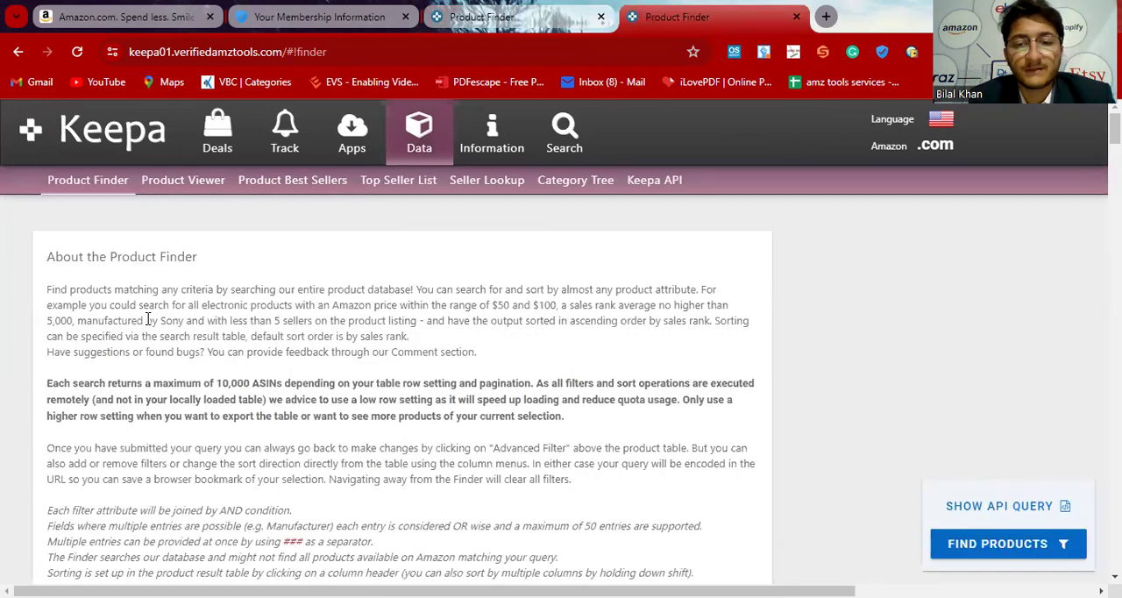
Step: Add the copied brand, victoria's secret, as an entry in the Brand text filter
{"action": "scroll", "coordinate": [358, 449], "scroll_direction": "down", "scroll_amount": 8}
{"action": "scroll", "coordinate": [358, 452], "scroll_direction": "down", "scroll_amount": 15}
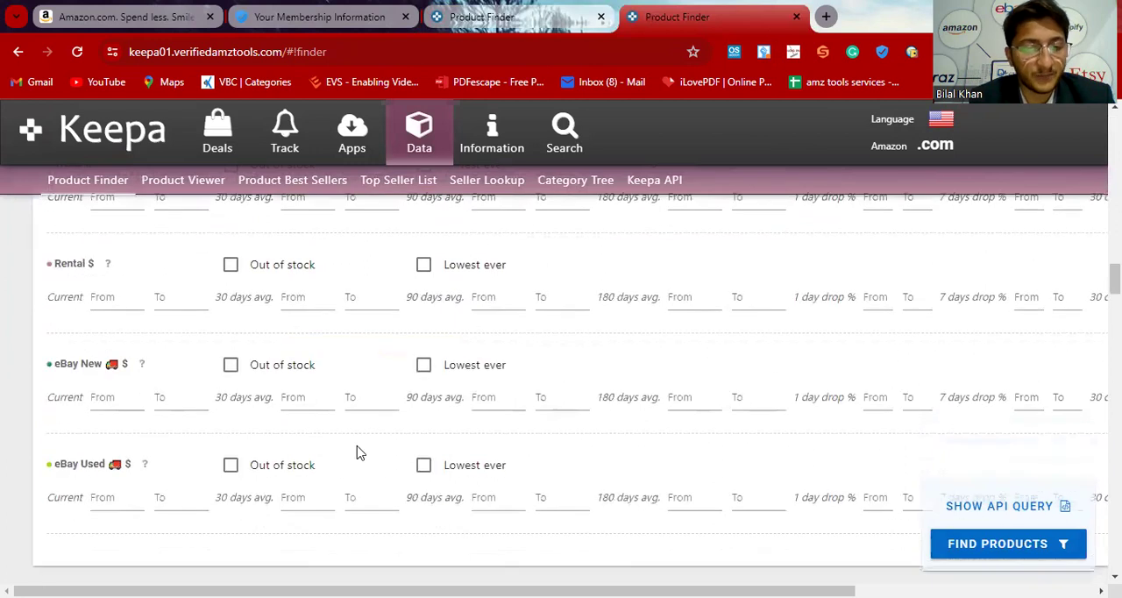
{"action": "scroll", "coordinate": [359, 452], "scroll_direction": "down", "scroll_amount": 10}
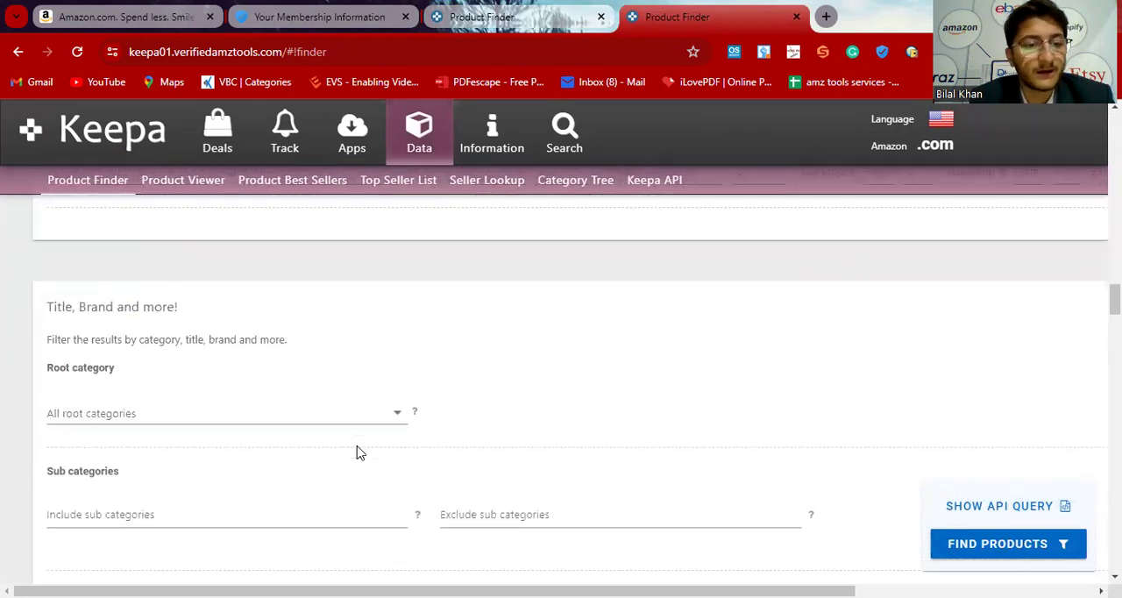
{"action": "scroll", "coordinate": [357, 448], "scroll_direction": "down", "scroll_amount": 3}
{"action": "scroll", "coordinate": [358, 445], "scroll_direction": "down", "scroll_amount": 2}
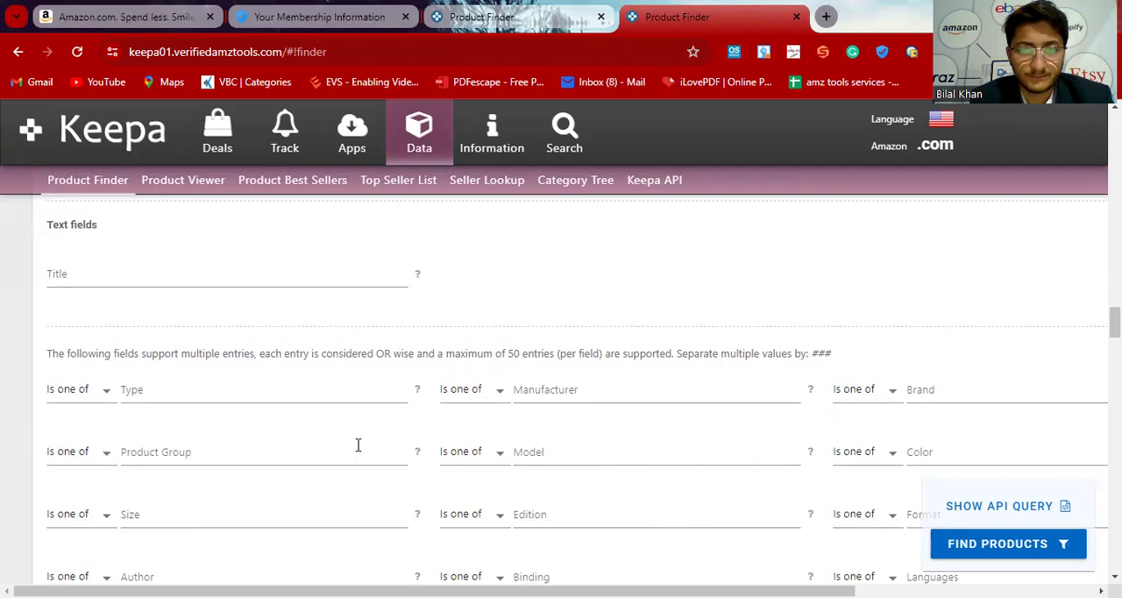
{"action": "scroll", "coordinate": [358, 445], "scroll_direction": "down", "scroll_amount": 1}
{"action": "left_click", "coordinate": [949, 380]}
{"action": "key", "text": "ctrl+v"}
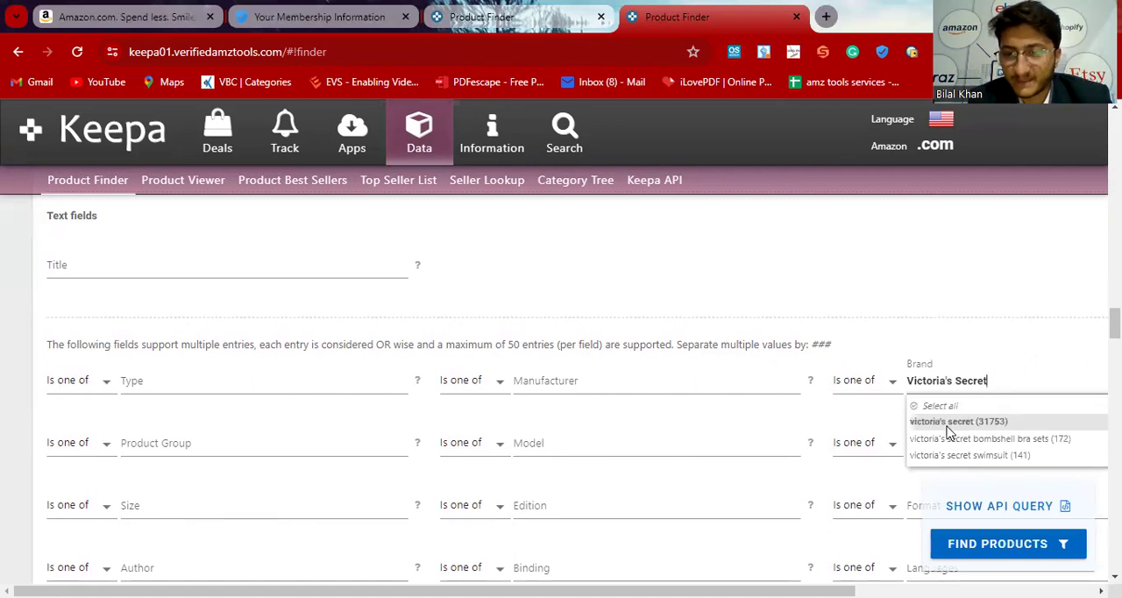
{"action": "left_click", "coordinate": [949, 422]}
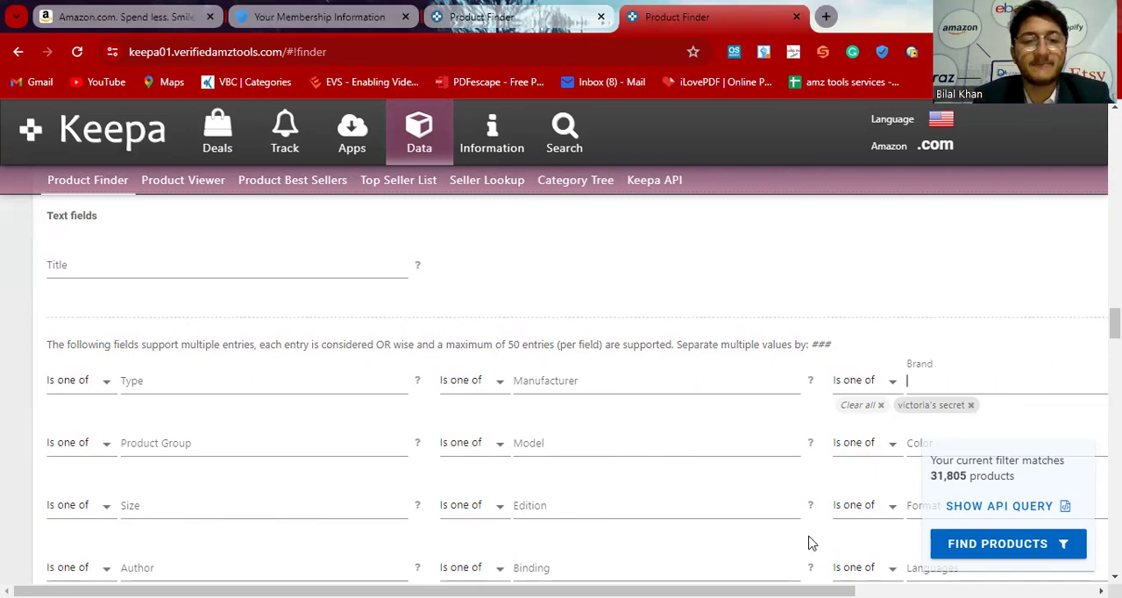
Step: Limit the current Sales Rank to a maximum of 30000
{"action": "scroll", "coordinate": [453, 257], "scroll_direction": "up", "scroll_amount": 15}
{"action": "scroll", "coordinate": [453, 257], "scroll_direction": "up", "scroll_amount": 2}
{"action": "scroll", "coordinate": [453, 257], "scroll_direction": "down", "scroll_amount": 4}
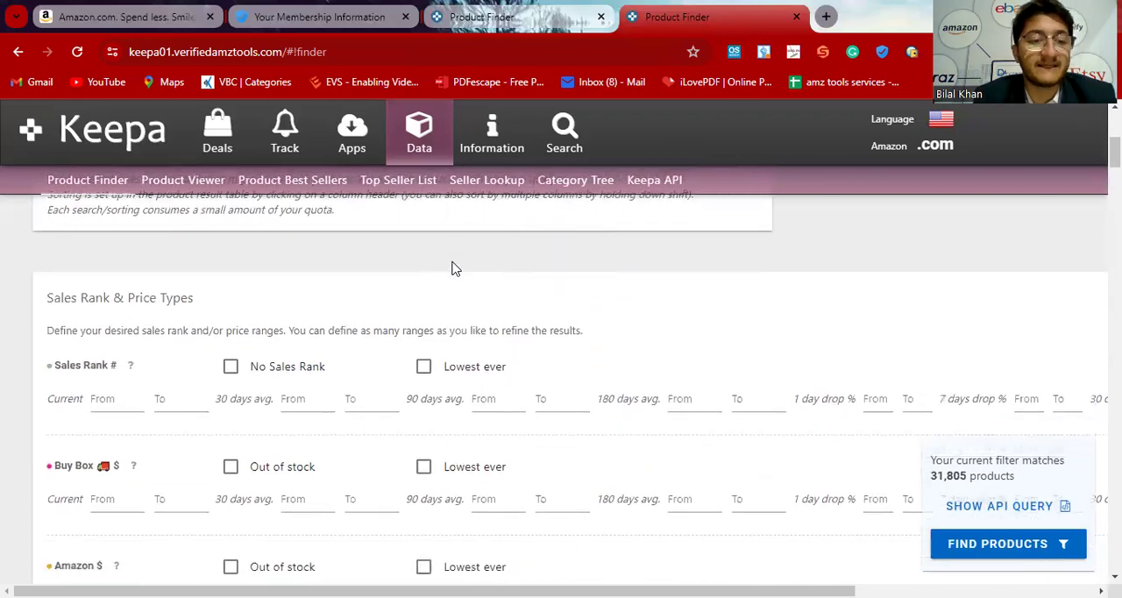
{"action": "left_click", "coordinate": [113, 402]}
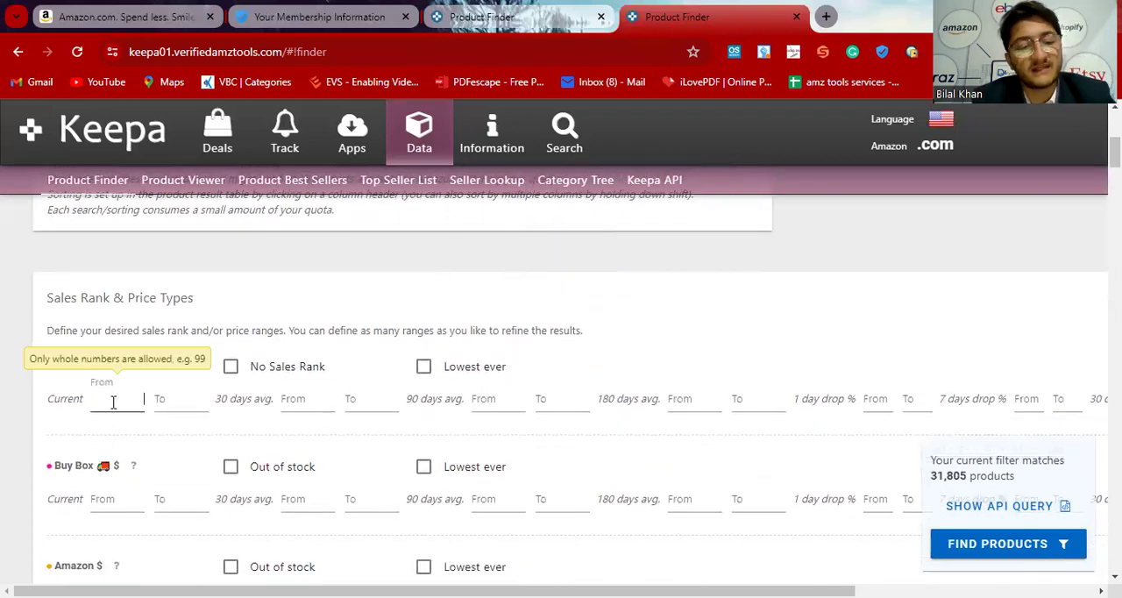
{"action": "left_click", "coordinate": [184, 403]}
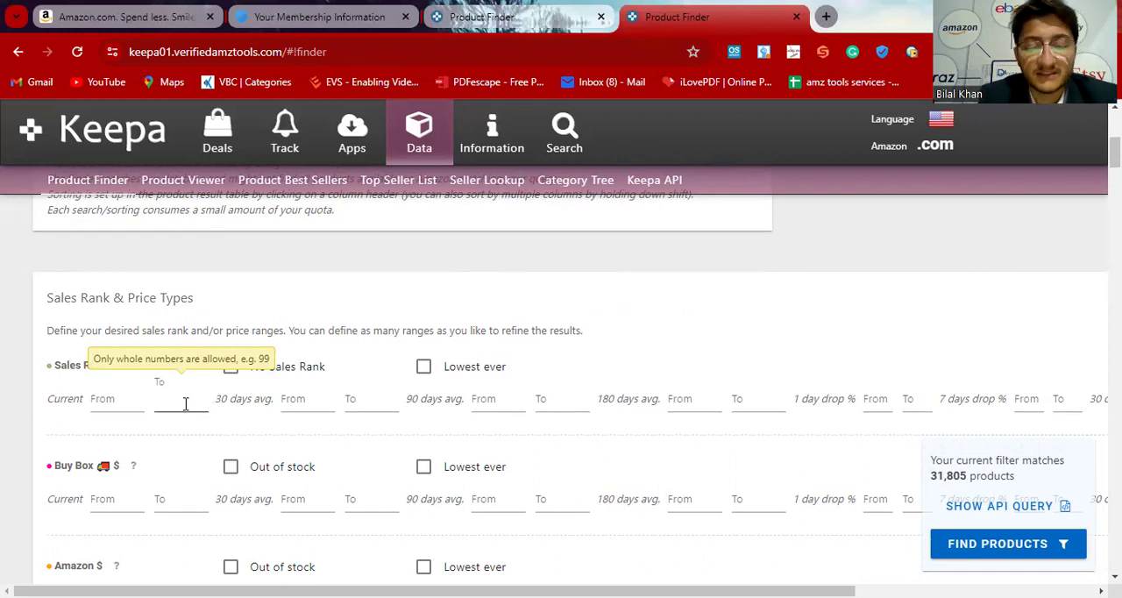
{"action": "type", "text": "350000"}
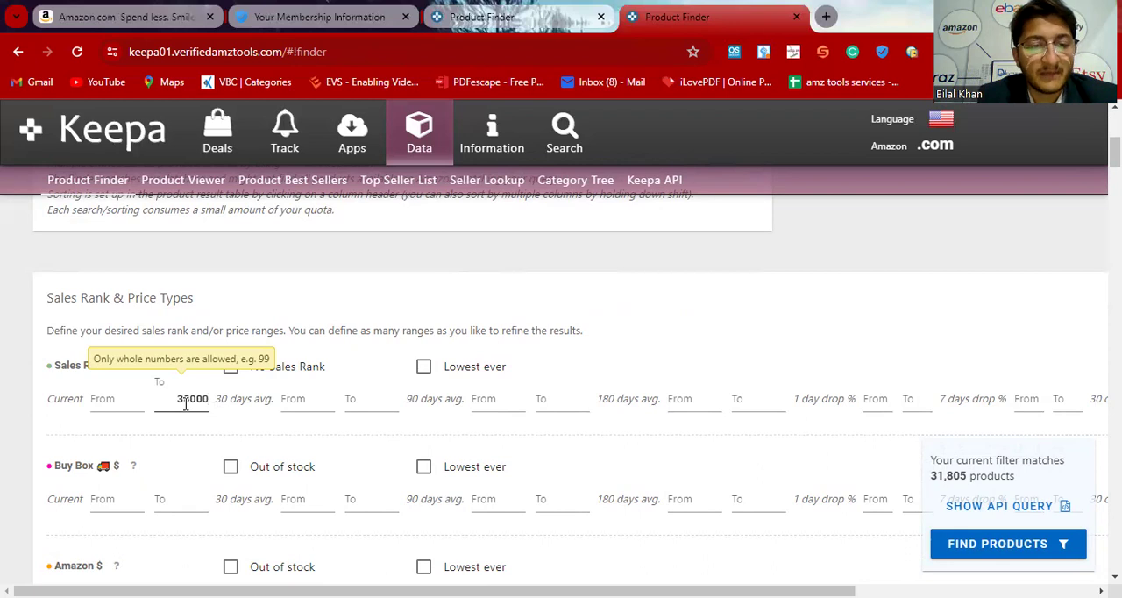
{"action": "left_click", "coordinate": [407, 273]}
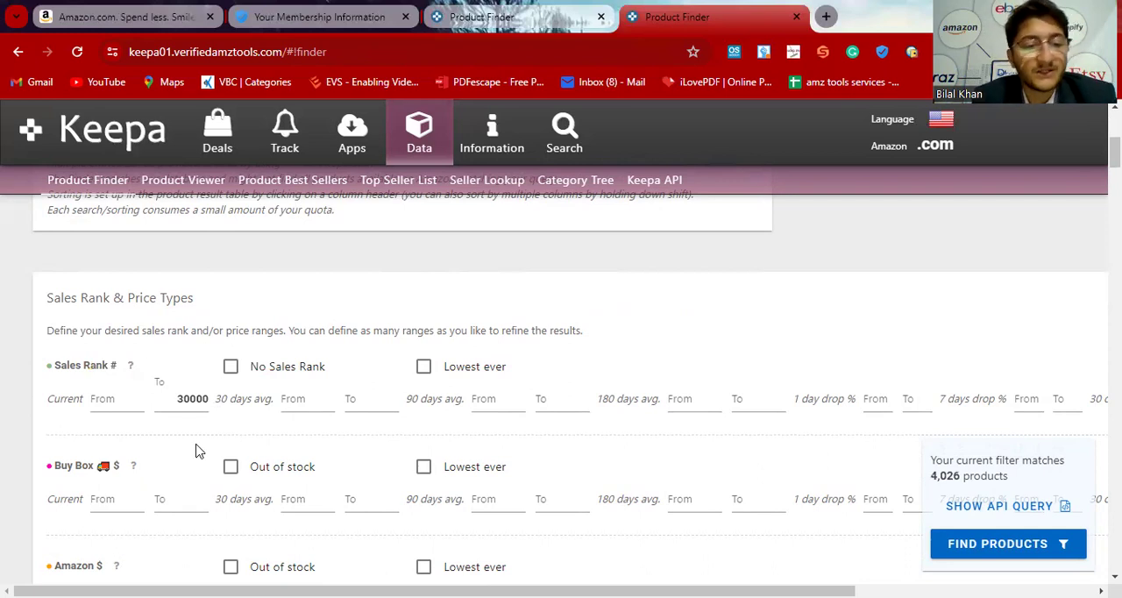
Step: Restrict the Amazon price filter to products that are out of stock at Amazon
{"action": "scroll", "coordinate": [197, 451], "scroll_direction": "down", "scroll_amount": 1}
{"action": "left_click", "coordinate": [131, 398]}
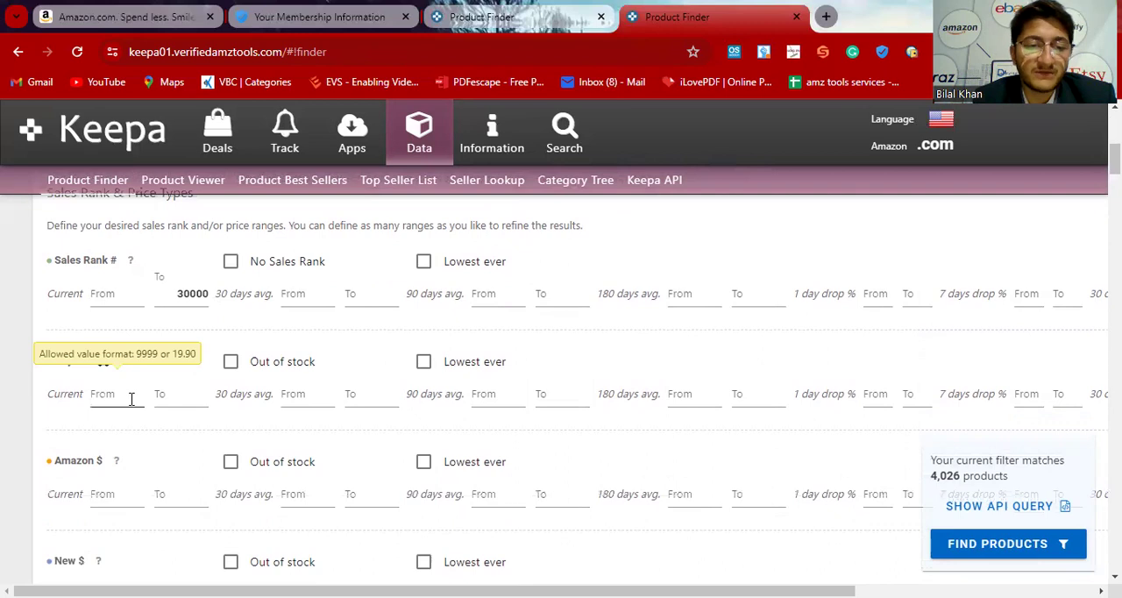
{"action": "scroll", "coordinate": [130, 396], "scroll_direction": "down", "scroll_amount": 1}
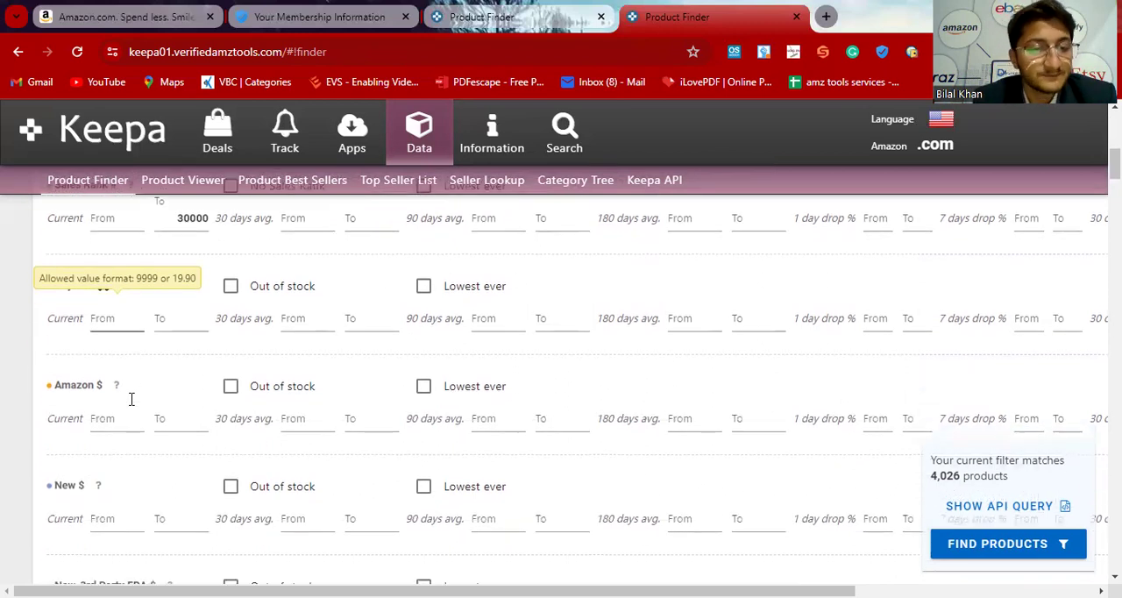
{"action": "left_click", "coordinate": [231, 386]}
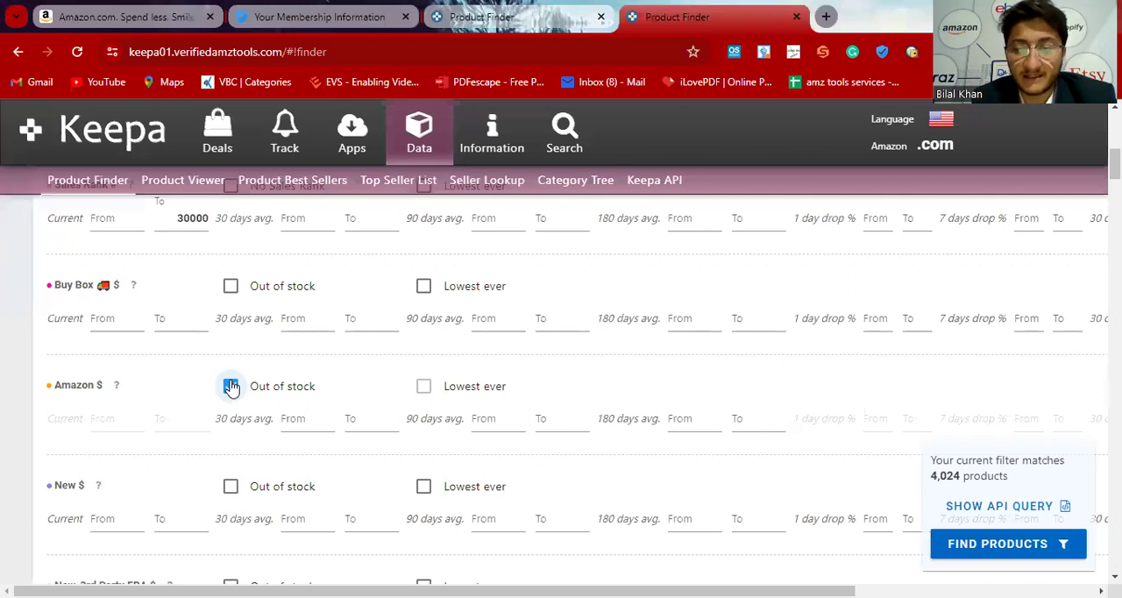
Step: Set the minimum current Buy Box price to 15 dollars
{"action": "scroll", "coordinate": [117, 358], "scroll_direction": "up", "scroll_amount": 1}
{"action": "left_click", "coordinate": [107, 338]}
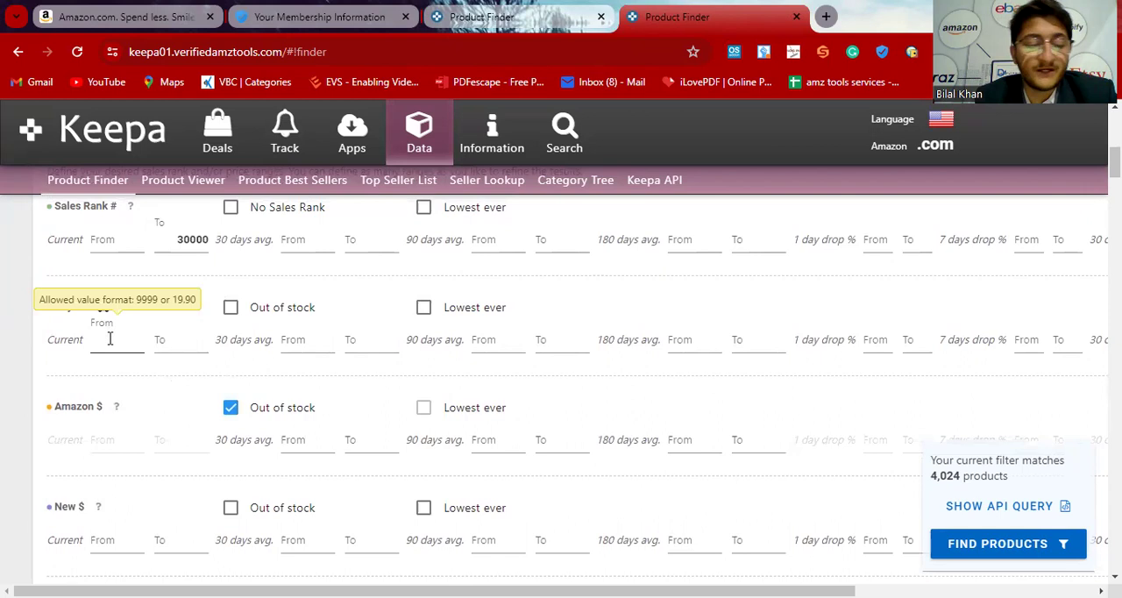
{"action": "type", "text": "15"}
{"action": "key", "text": "Tab"}
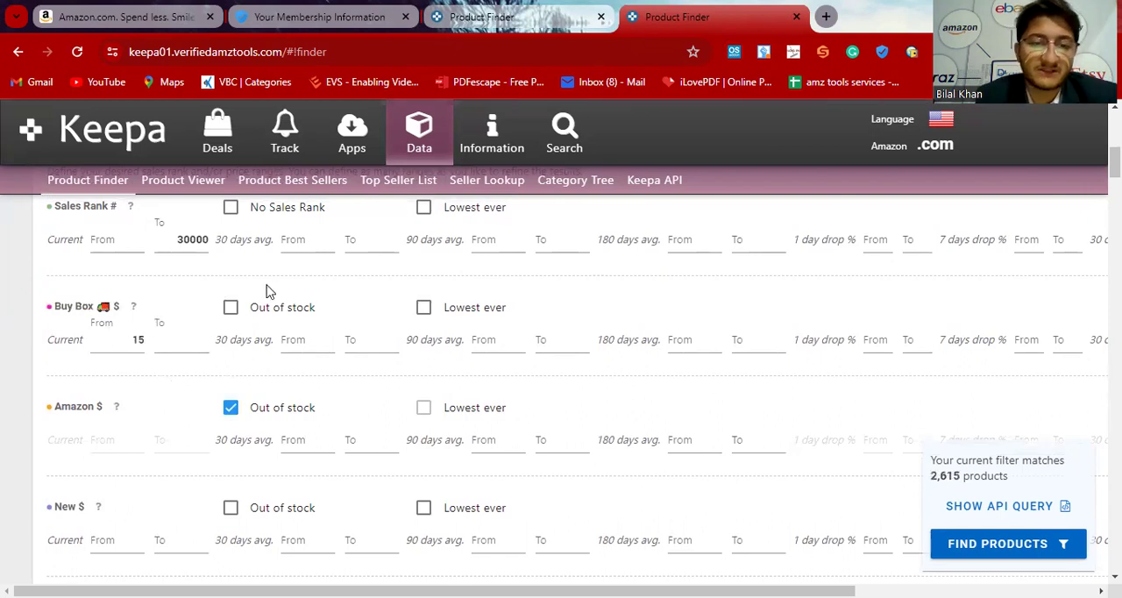
{"action": "left_click", "coordinate": [326, 293]}
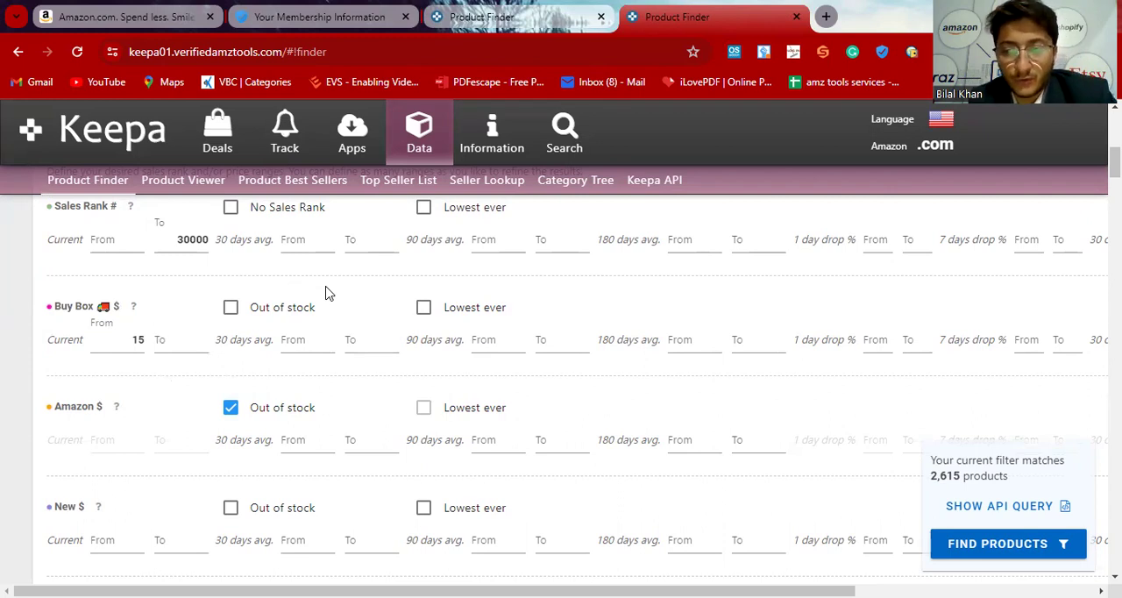
Step: Set the minimum current New, 3rd Party FBA price to 15 dollars
{"action": "scroll", "coordinate": [326, 292], "scroll_direction": "down", "scroll_amount": 5}
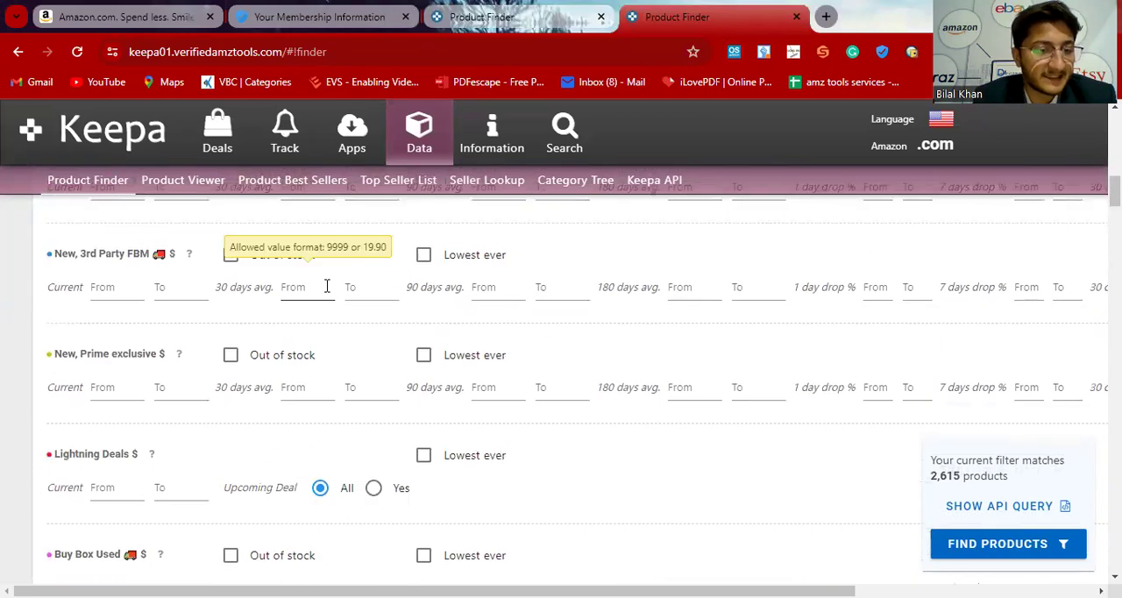
{"action": "scroll", "coordinate": [326, 293], "scroll_direction": "down", "scroll_amount": 8}
{"action": "scroll", "coordinate": [326, 285], "scroll_direction": "down", "scroll_amount": 4}
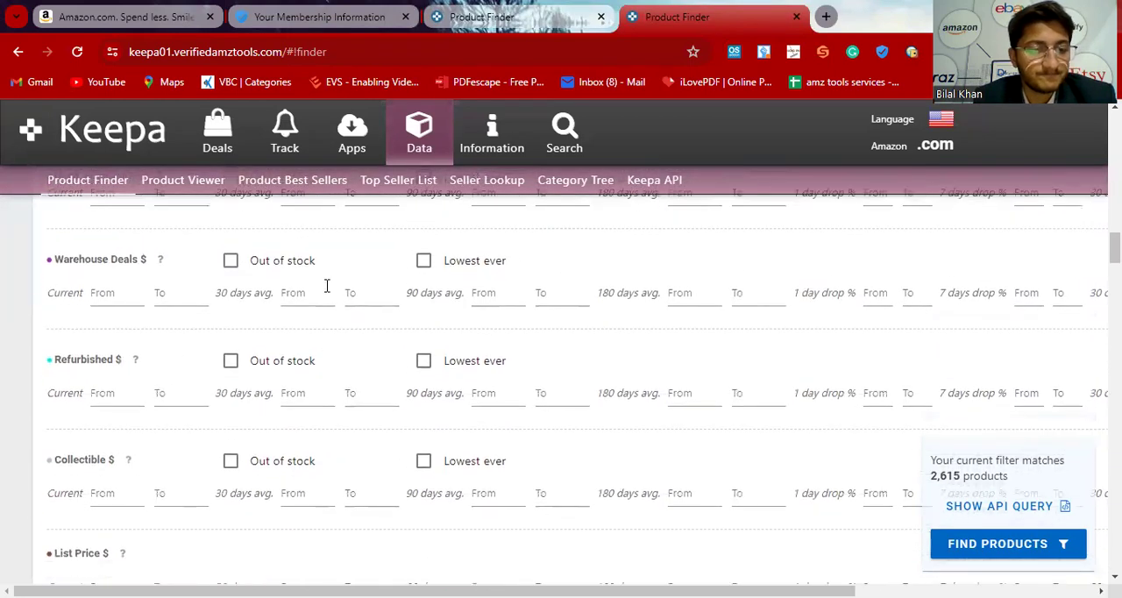
{"action": "scroll", "coordinate": [326, 286], "scroll_direction": "up", "scroll_amount": 12}
{"action": "scroll", "coordinate": [326, 289], "scroll_direction": "up", "scroll_amount": 4}
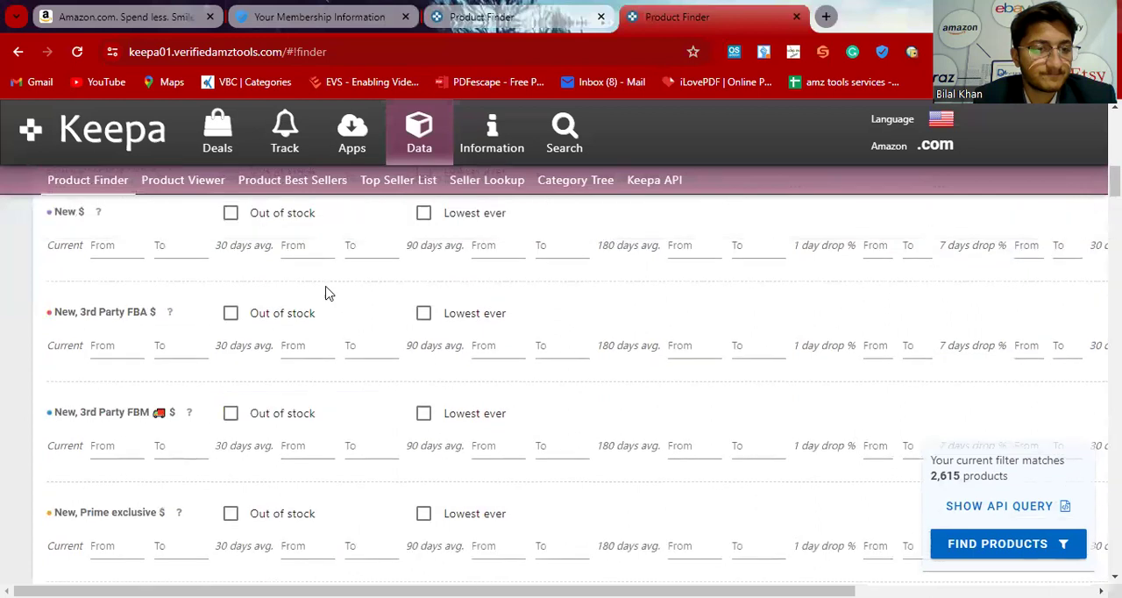
{"action": "scroll", "coordinate": [308, 319], "scroll_direction": "down", "scroll_amount": 1}
{"action": "left_click", "coordinate": [116, 421]}
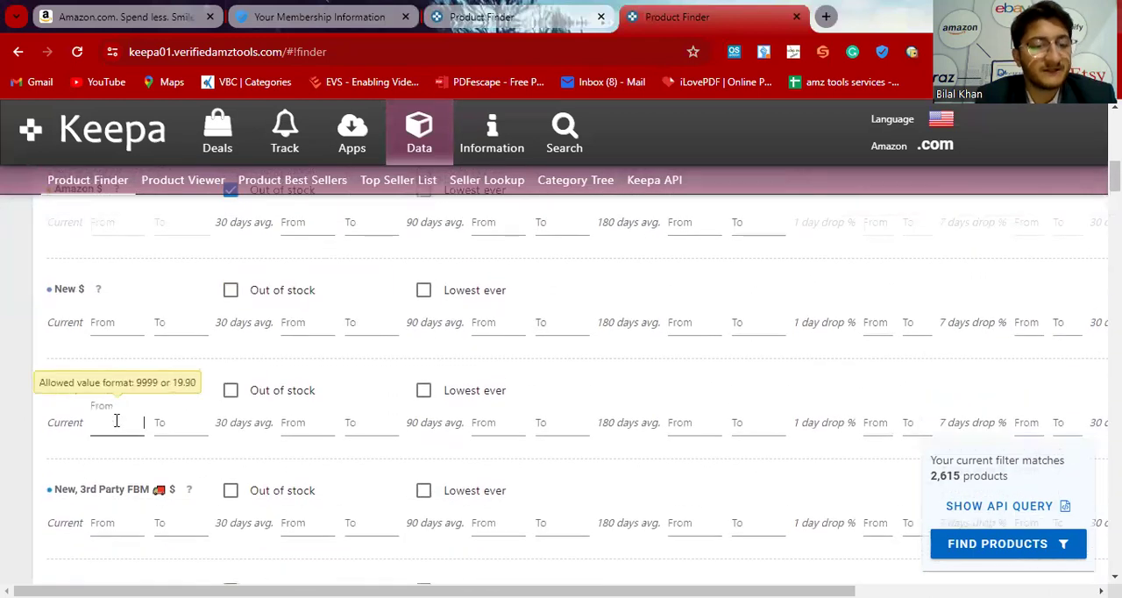
{"action": "type", "text": "15"}
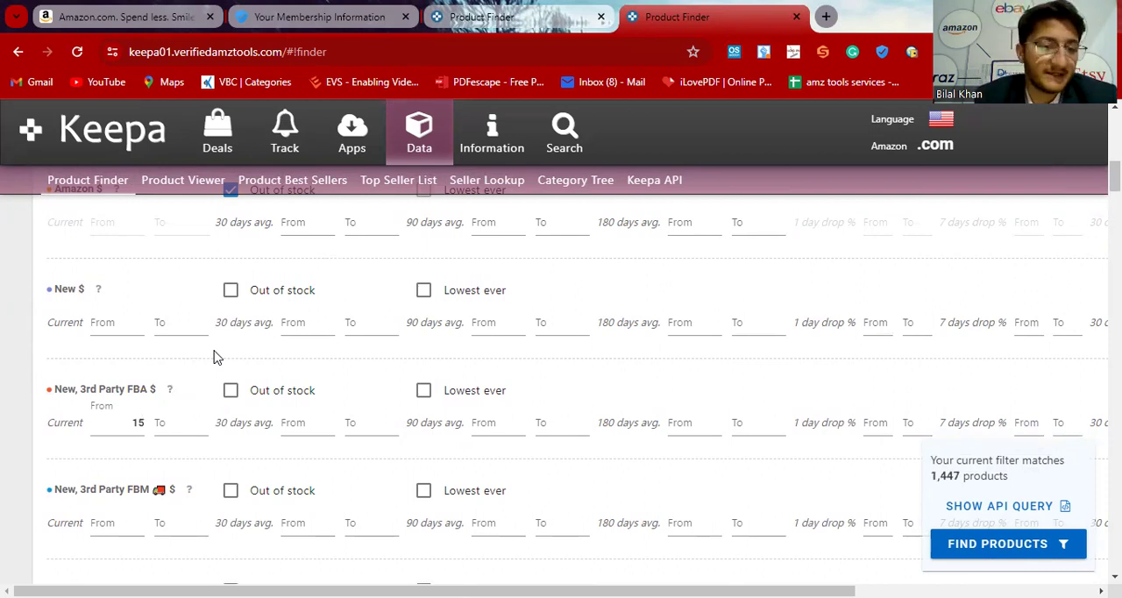
Step: Set the minimum current New Offer Count to 5
{"action": "scroll", "coordinate": [217, 356], "scroll_direction": "down", "scroll_amount": 10}
{"action": "scroll", "coordinate": [218, 357], "scroll_direction": "down", "scroll_amount": 11}
{"action": "scroll", "coordinate": [217, 357], "scroll_direction": "down", "scroll_amount": 3}
{"action": "scroll", "coordinate": [217, 357], "scroll_direction": "down", "scroll_amount": 1}
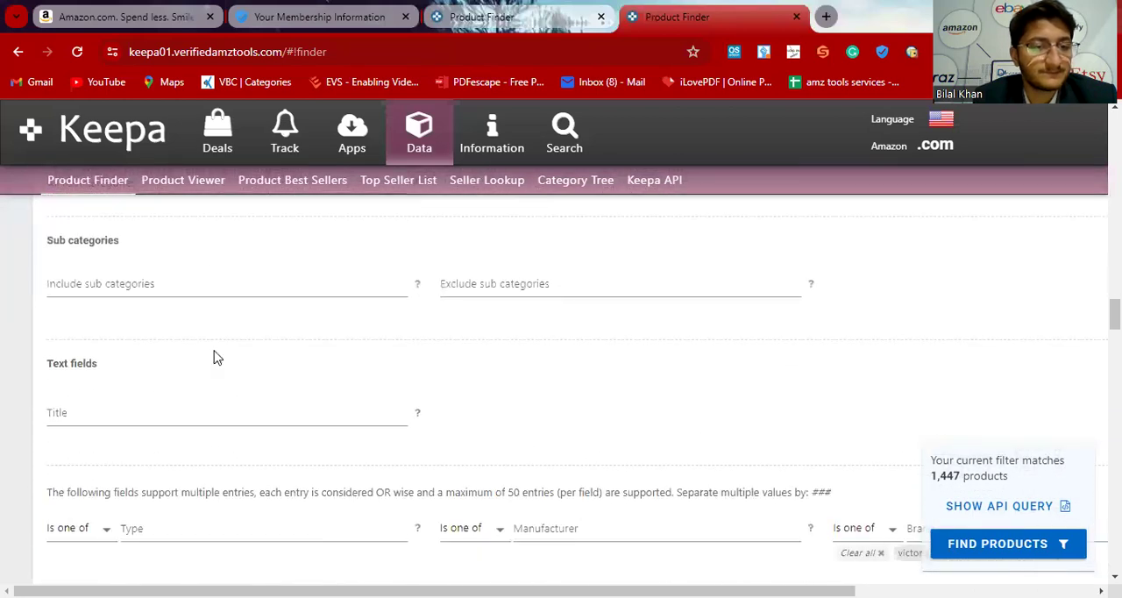
{"action": "scroll", "coordinate": [217, 356], "scroll_direction": "down", "scroll_amount": 6}
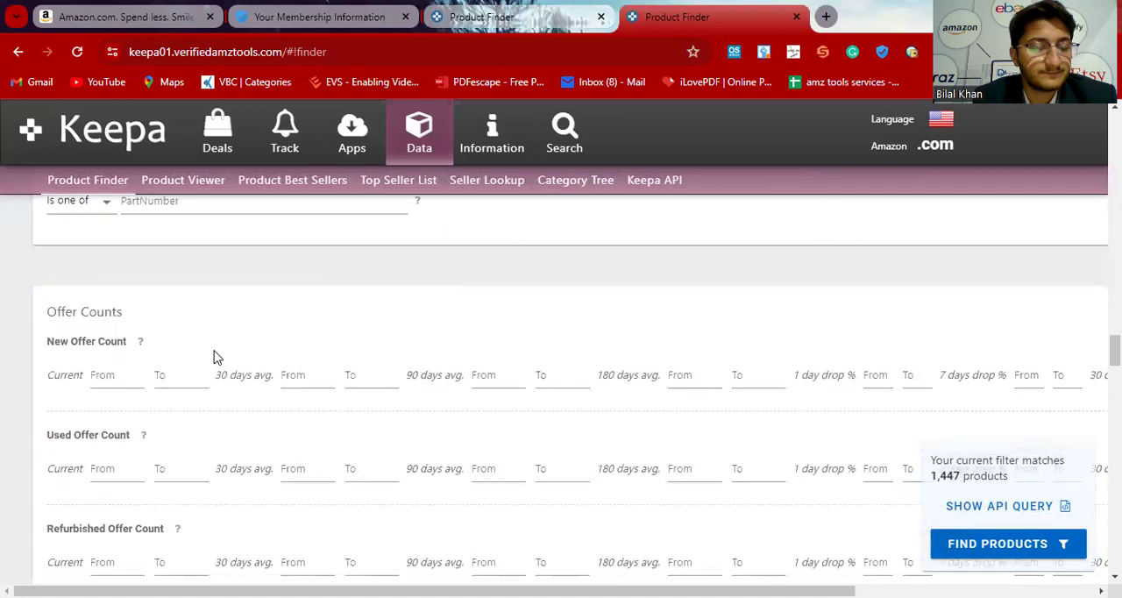
{"action": "left_click", "coordinate": [105, 373]}
{"action": "type", "text": "5"}
{"action": "key", "text": "Tab"}
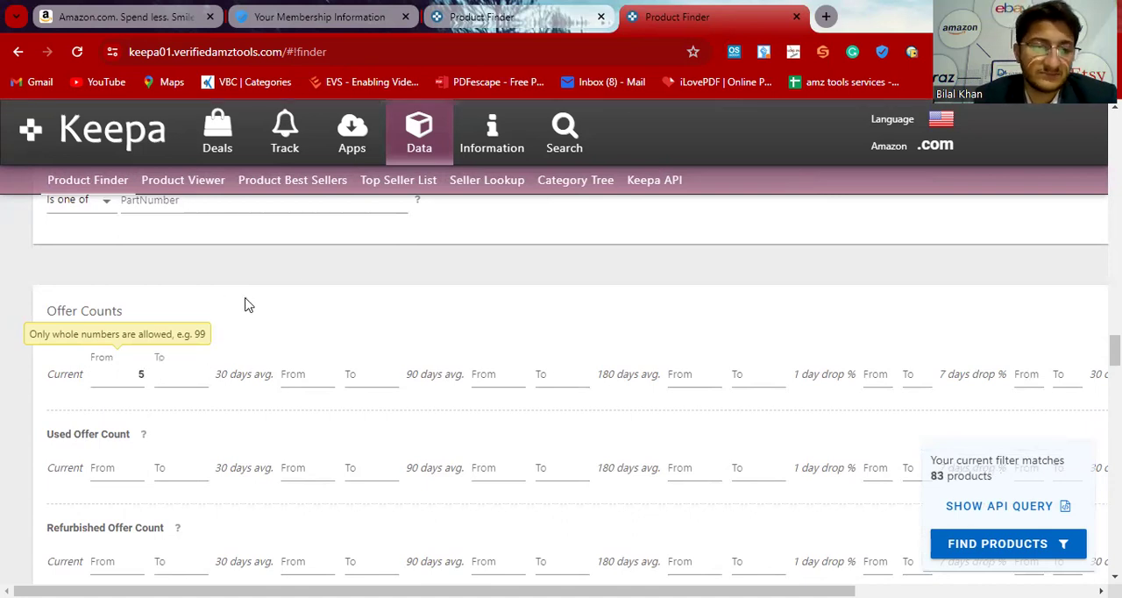
{"action": "left_click", "coordinate": [322, 290]}
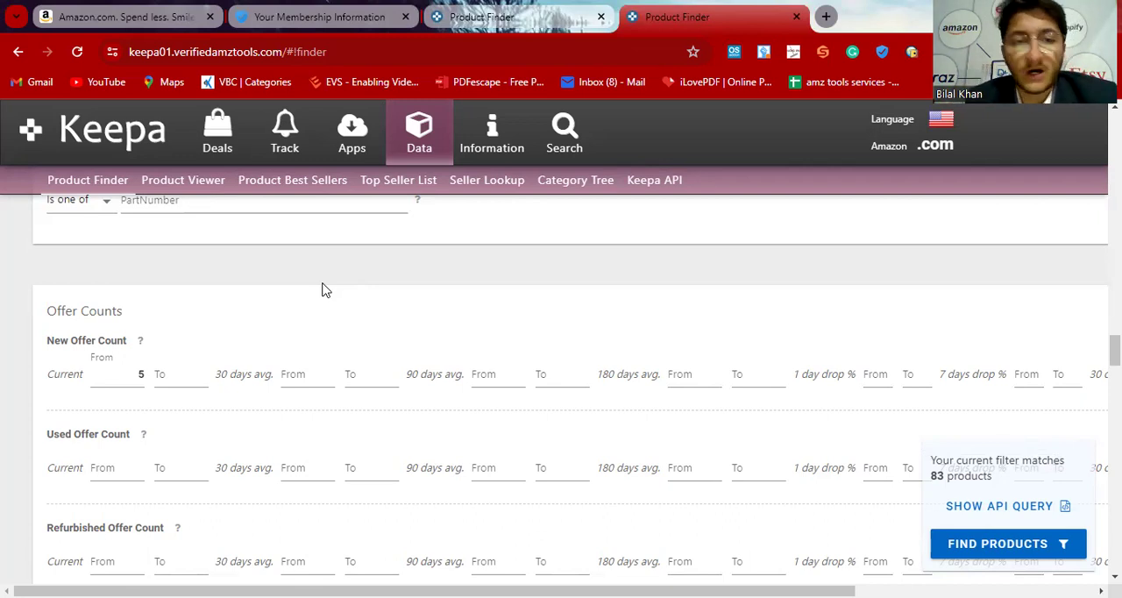
{"action": "scroll", "coordinate": [322, 289], "scroll_direction": "up", "scroll_amount": 15}
{"action": "scroll", "coordinate": [322, 289], "scroll_direction": "up", "scroll_amount": 4}
{"action": "scroll", "coordinate": [322, 290], "scroll_direction": "up", "scroll_amount": 4}
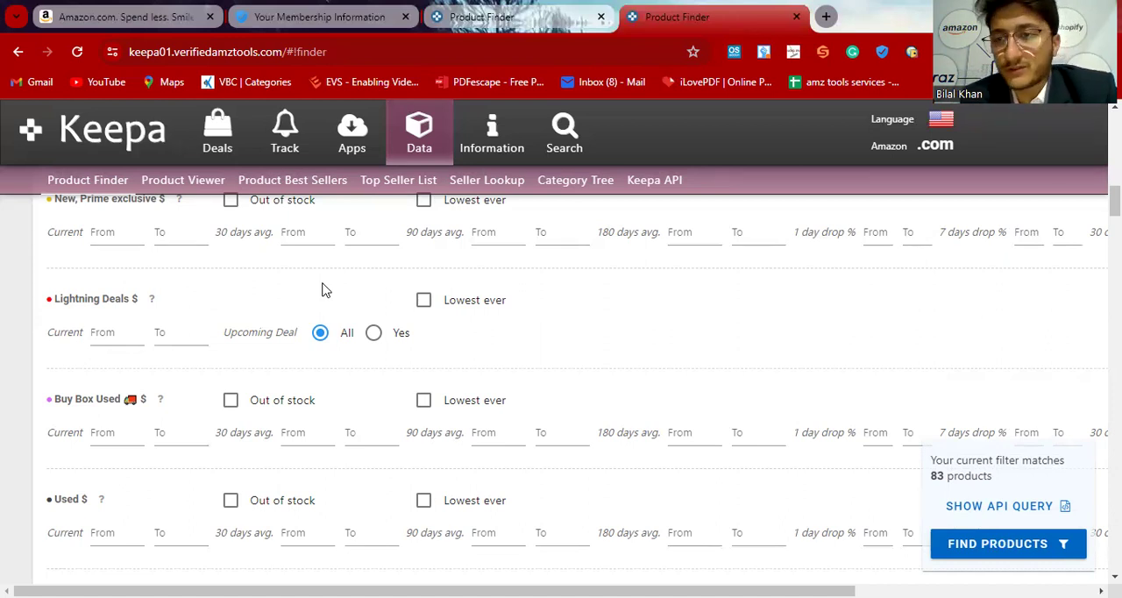
{"action": "left_click", "coordinate": [325, 229]}
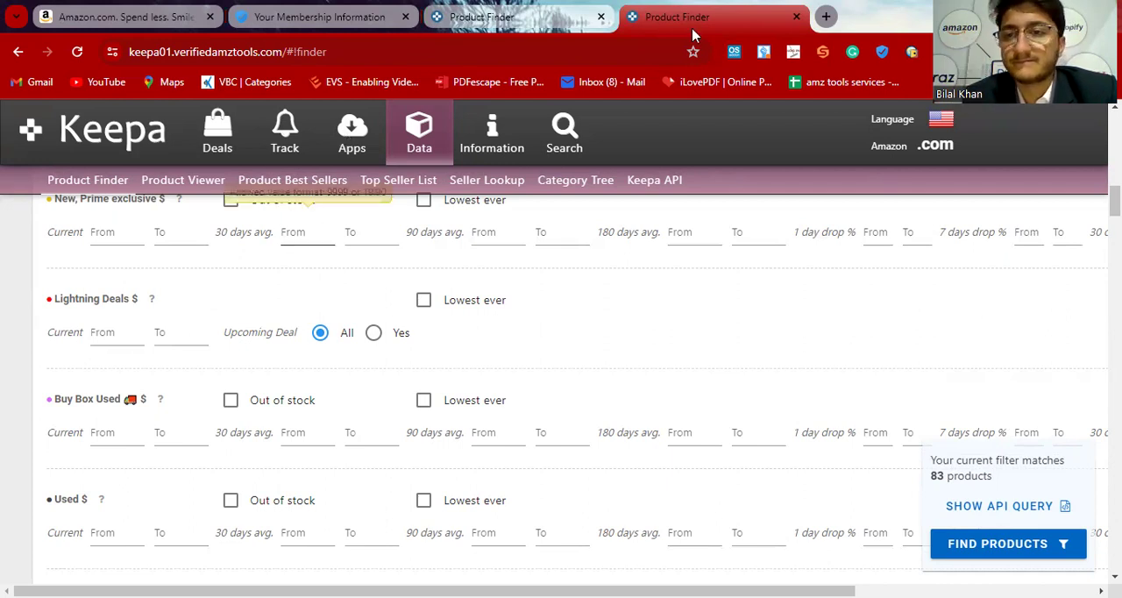